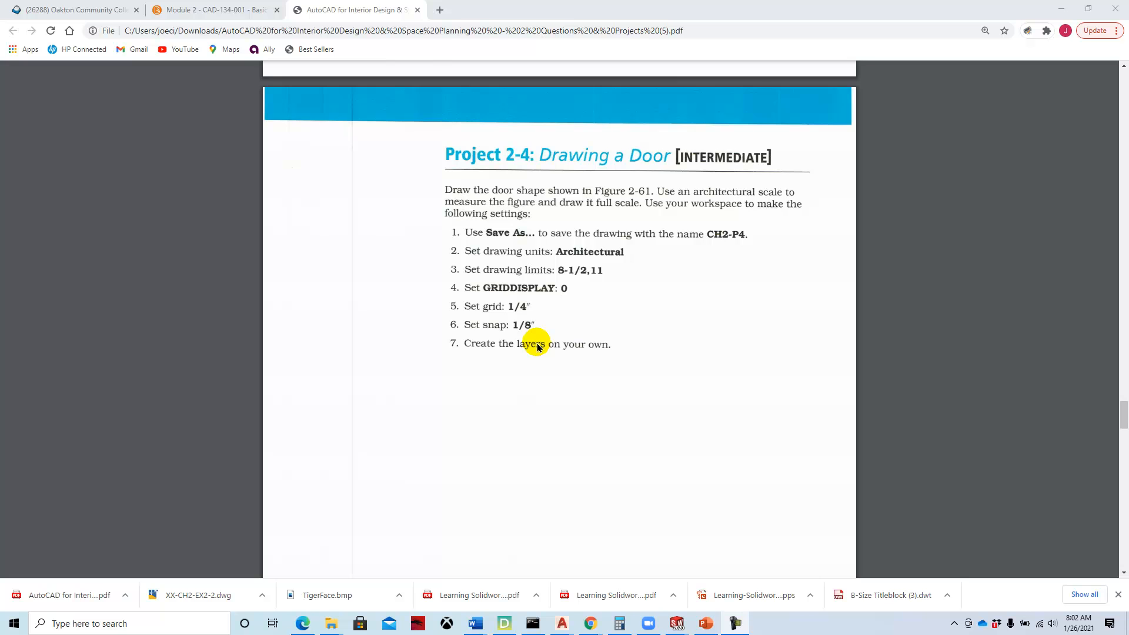
# Review the Project 2-4 instructions and the door drawing in Figure 2-61
pyautogui.scroll(-12, 537, 347)
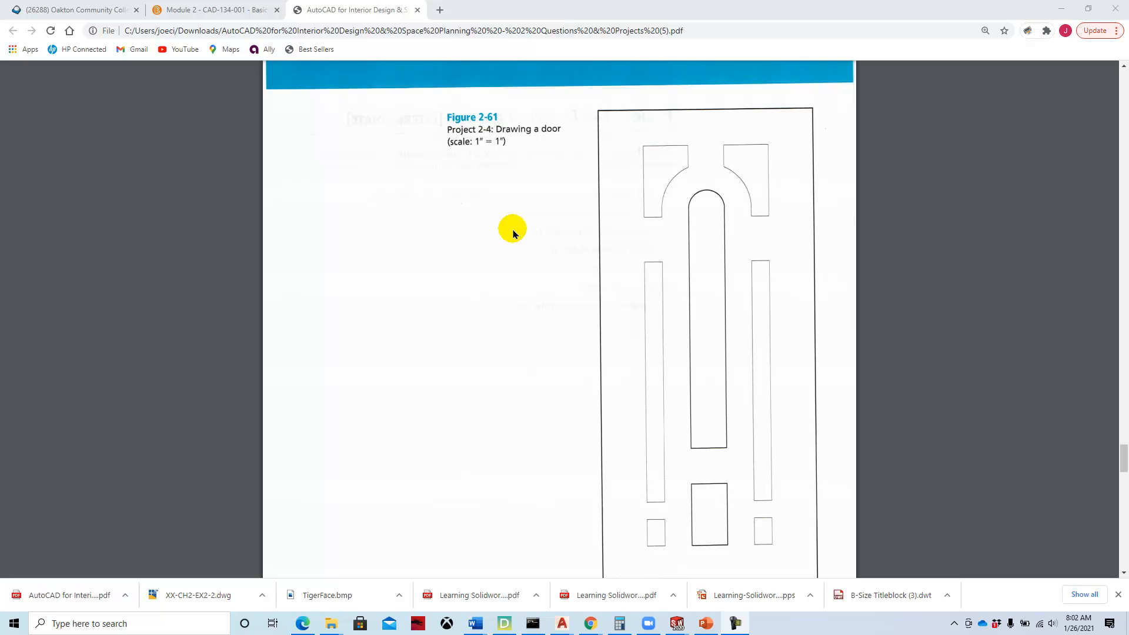
pyautogui.scroll(-4, 544, 329)
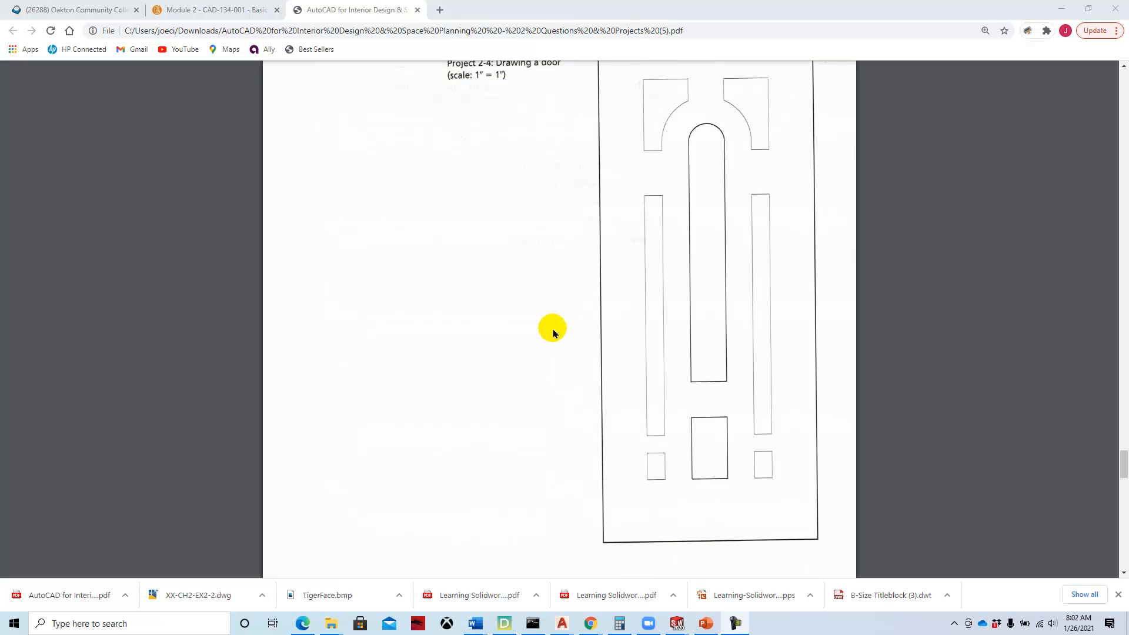
pyautogui.scroll(4, 553, 333)
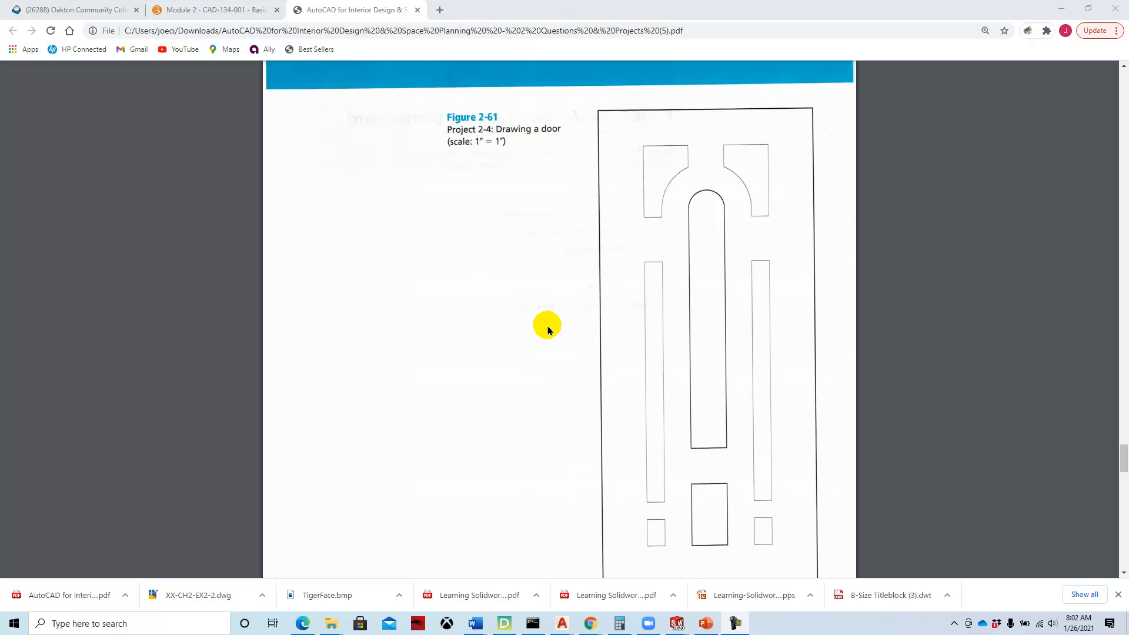
# Download the XX-CH2-EX2-4 drawing file from the Module 2 page of the course site
pyautogui.click(207, 10)
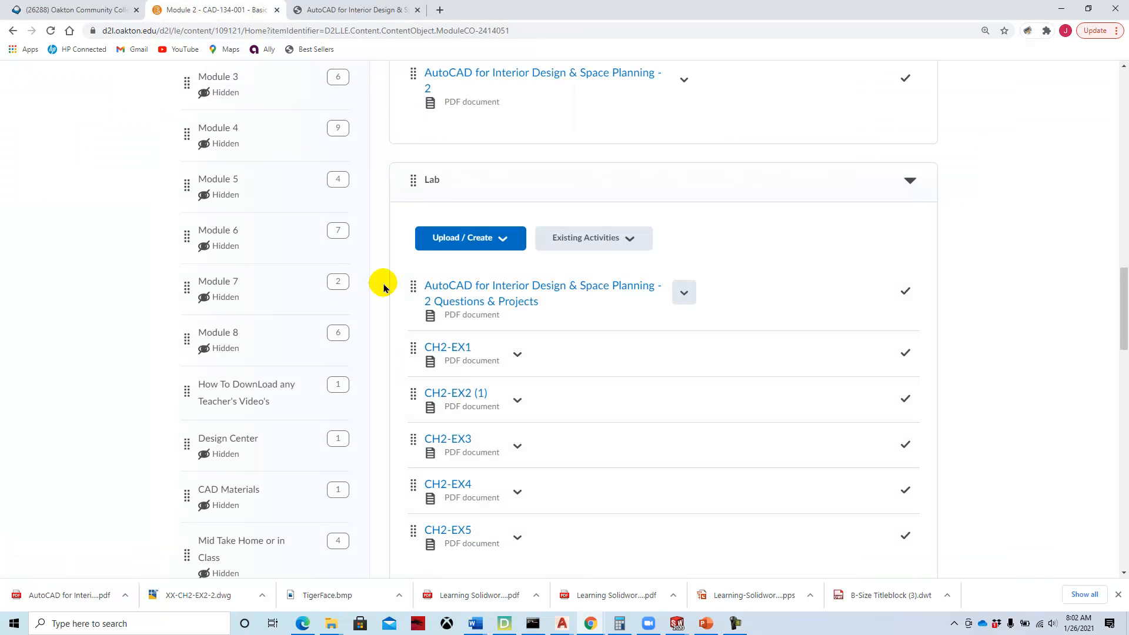
pyautogui.scroll(-10, 512, 321)
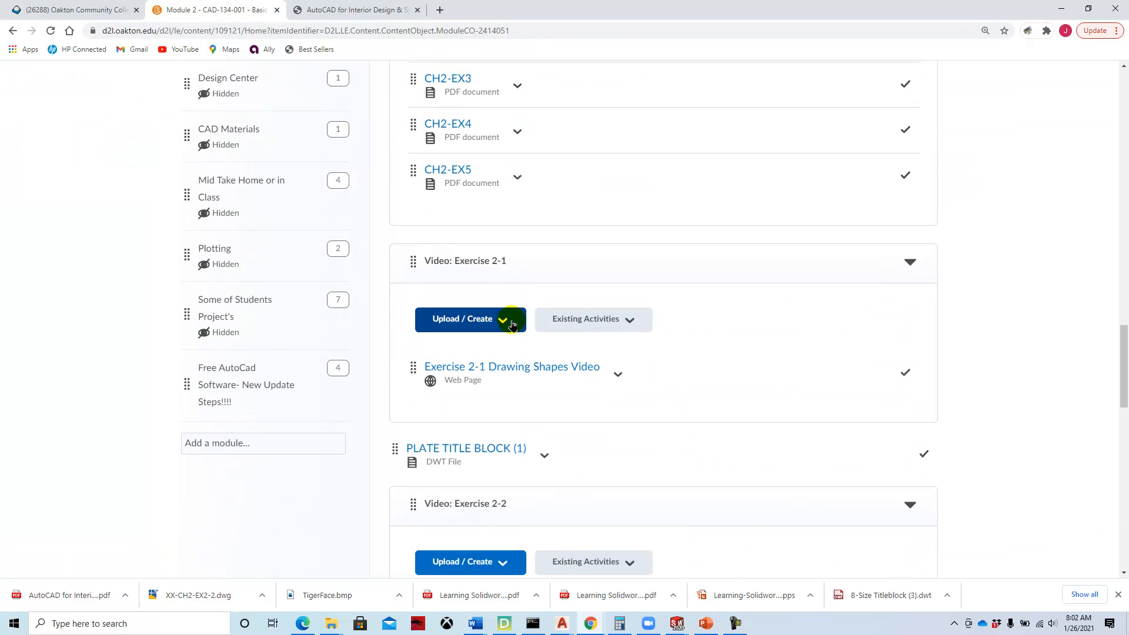
pyautogui.scroll(-6, 512, 323)
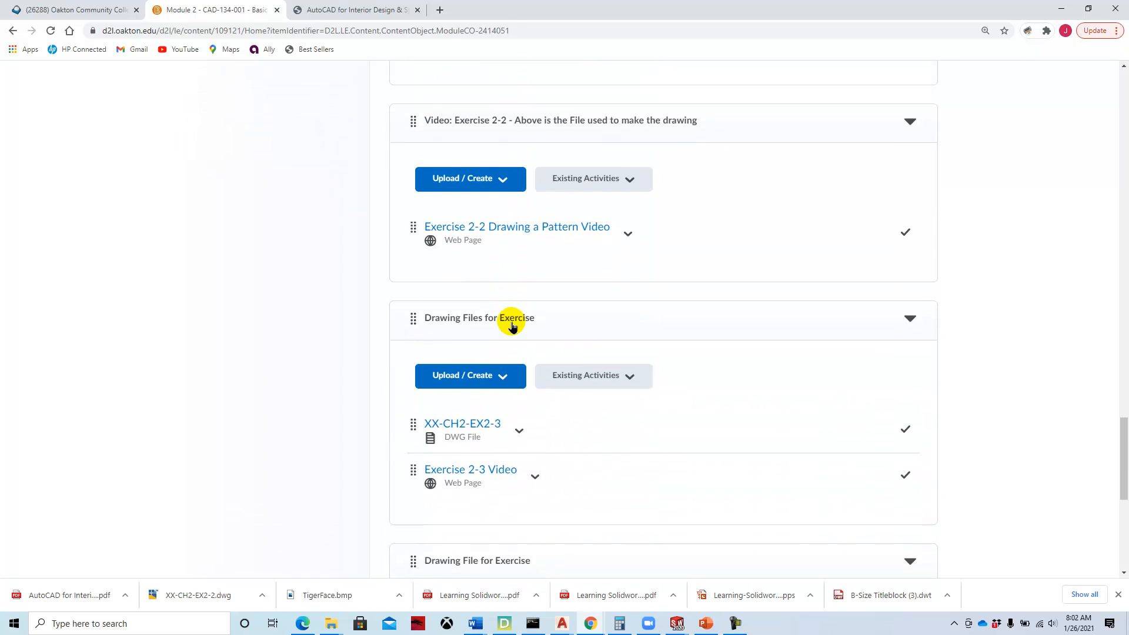
pyautogui.scroll(-5, 512, 323)
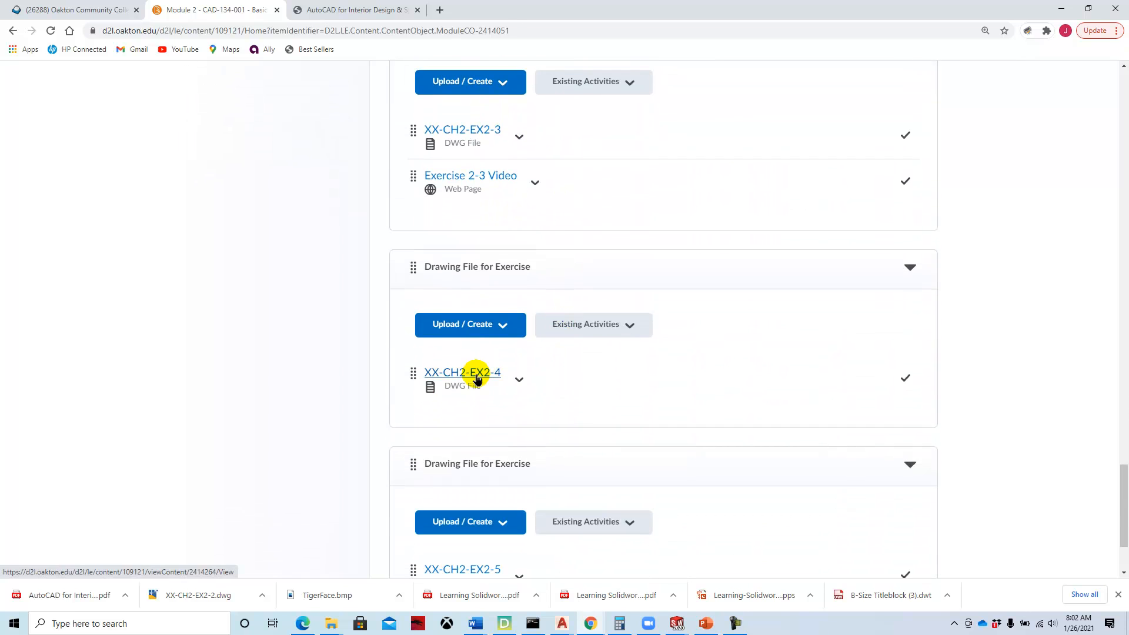
pyautogui.click(521, 381)
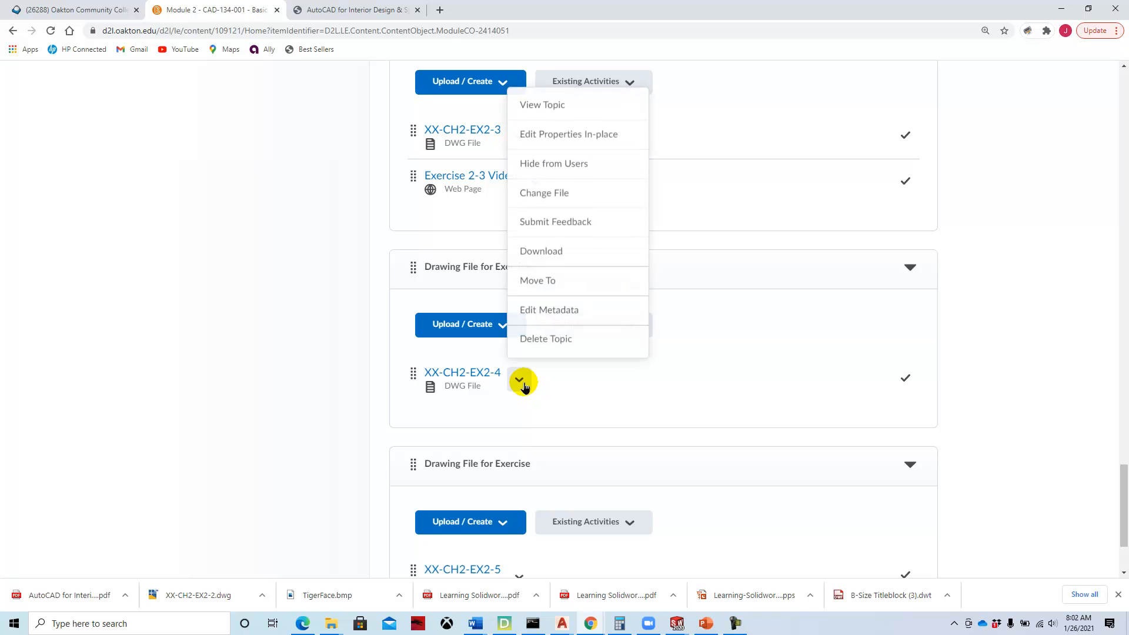
pyautogui.click(552, 250)
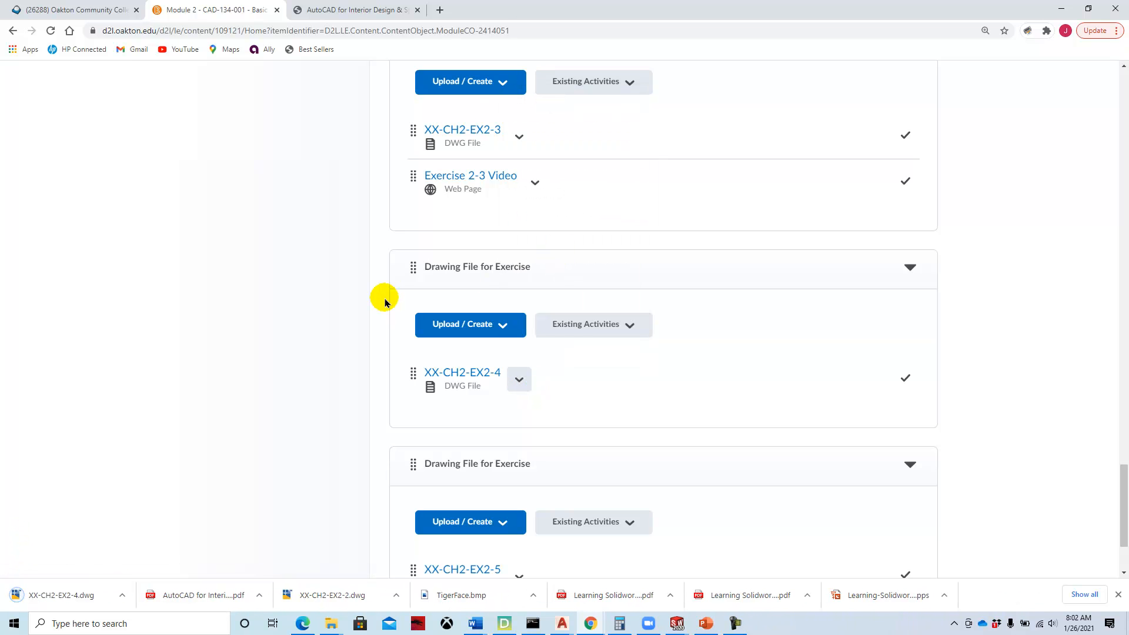
# Open the downloaded XX-CH2-EX2-4.dwg in AutoCAD, accepting the student version notice and ignoring unresolved reference files
pyautogui.click(125, 595)
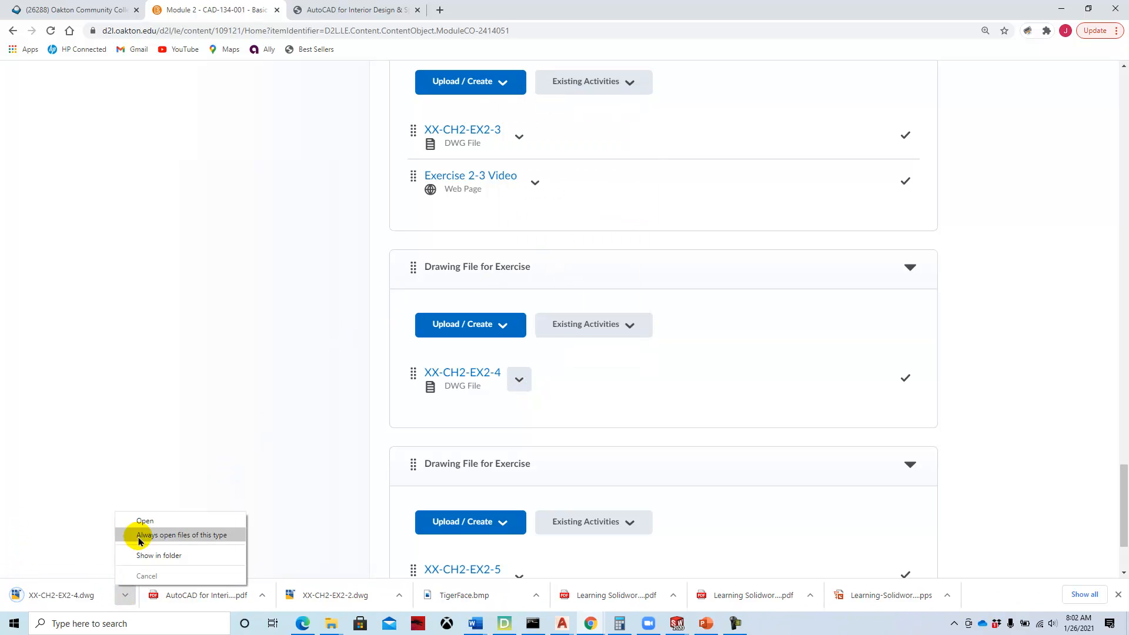
pyautogui.click(143, 522)
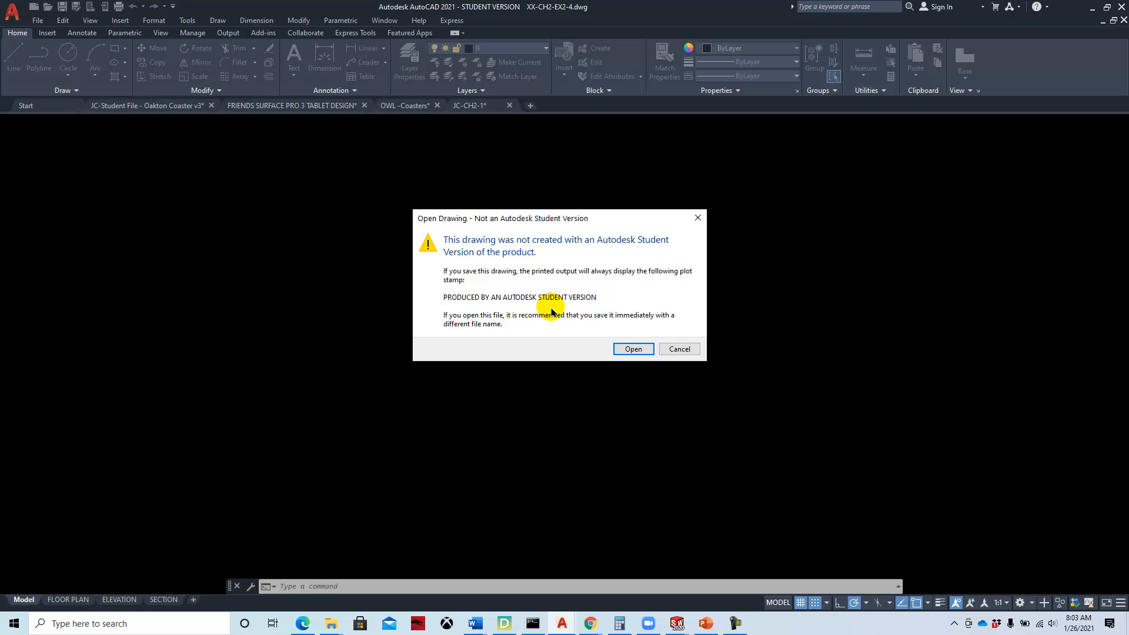
pyautogui.click(630, 349)
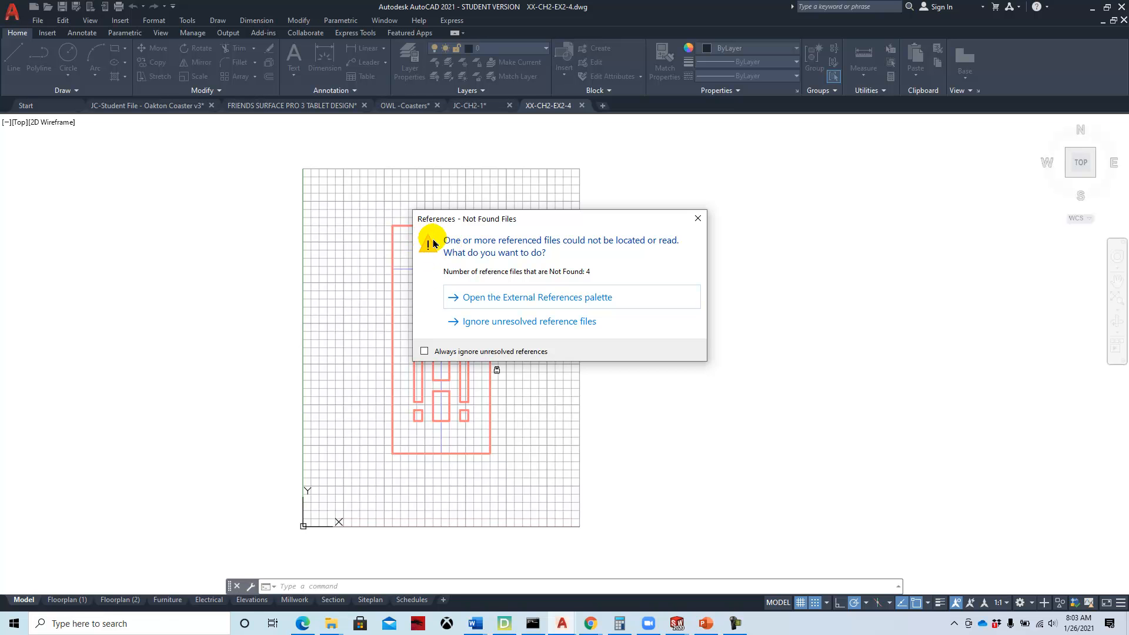
pyautogui.click(501, 321)
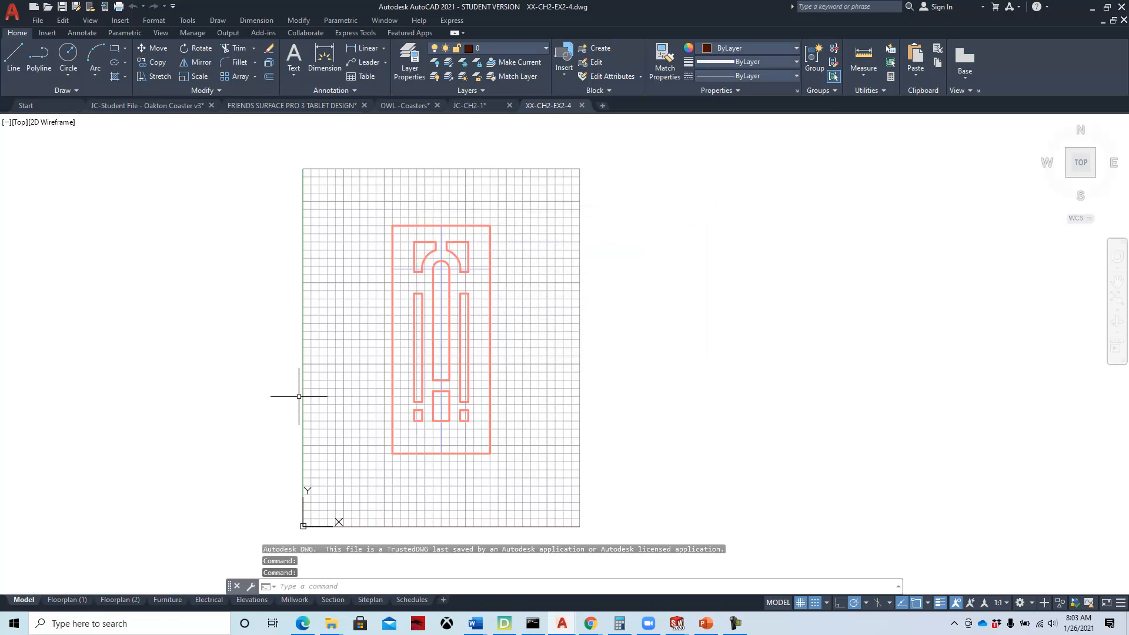
# Make Furniture the current layer for tracing the door
pyautogui.scroll(2, 335, 380)
pyautogui.scroll(-1, 377, 305)
pyautogui.moveTo(383, 300); pyautogui.dragTo(413, 370, button='middle')
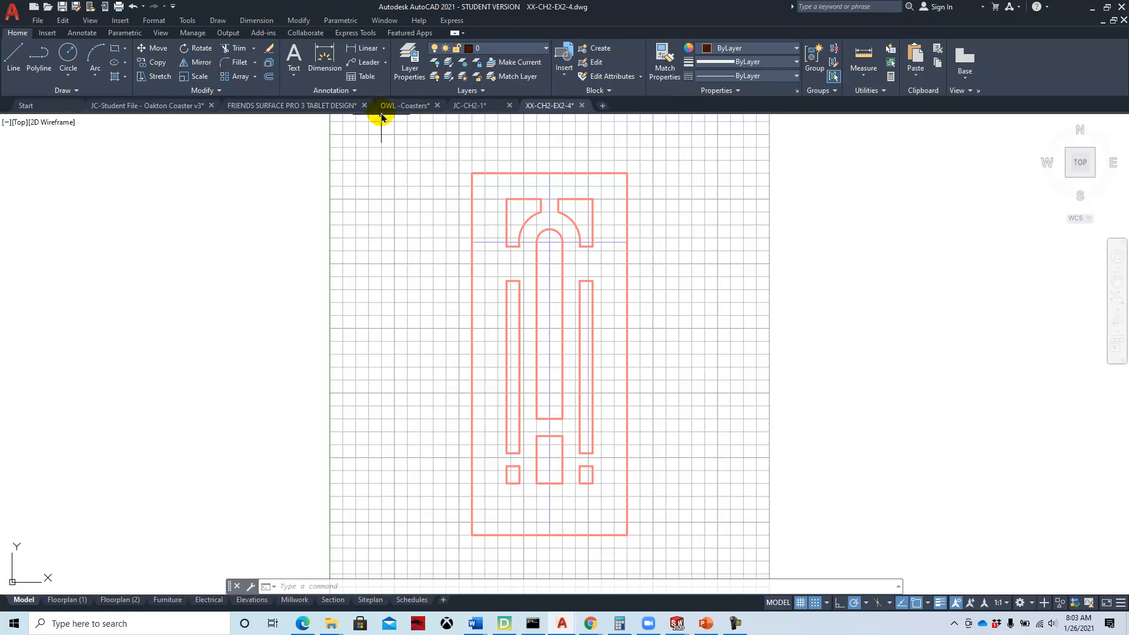
pyautogui.click(547, 48)
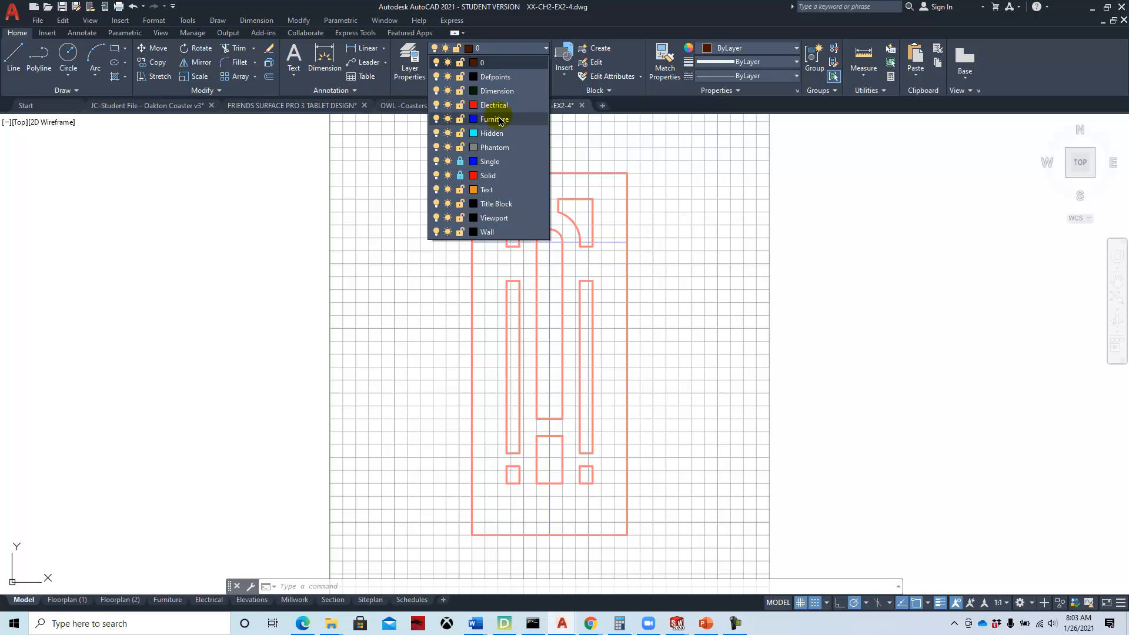
pyautogui.click(501, 120)
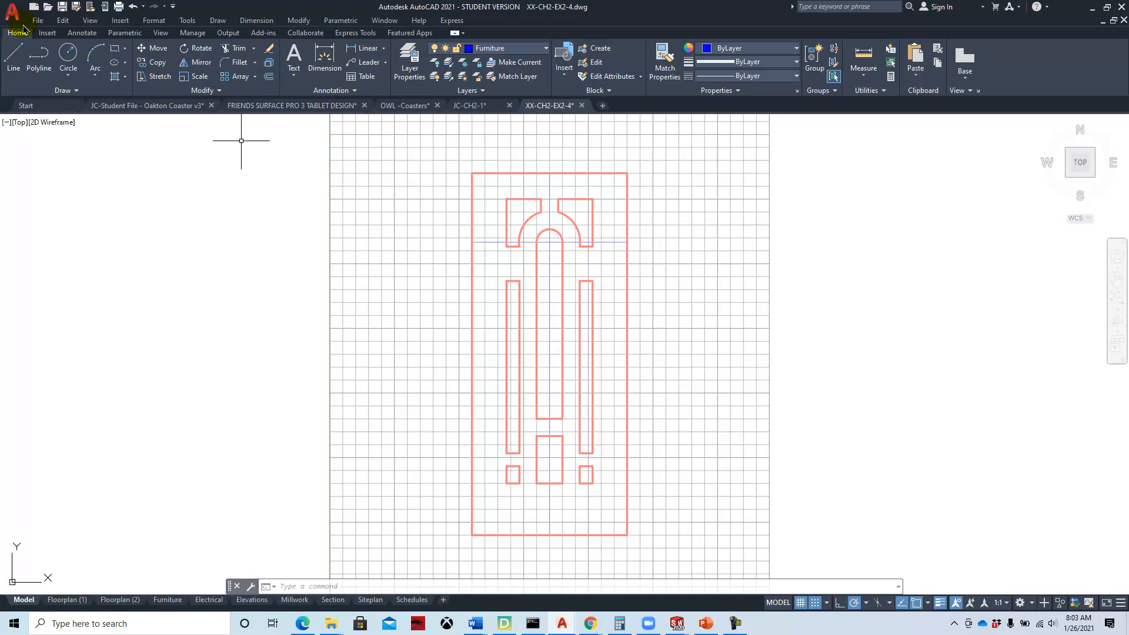
# Hide the menu bar and display it again
pyautogui.click(173, 7)
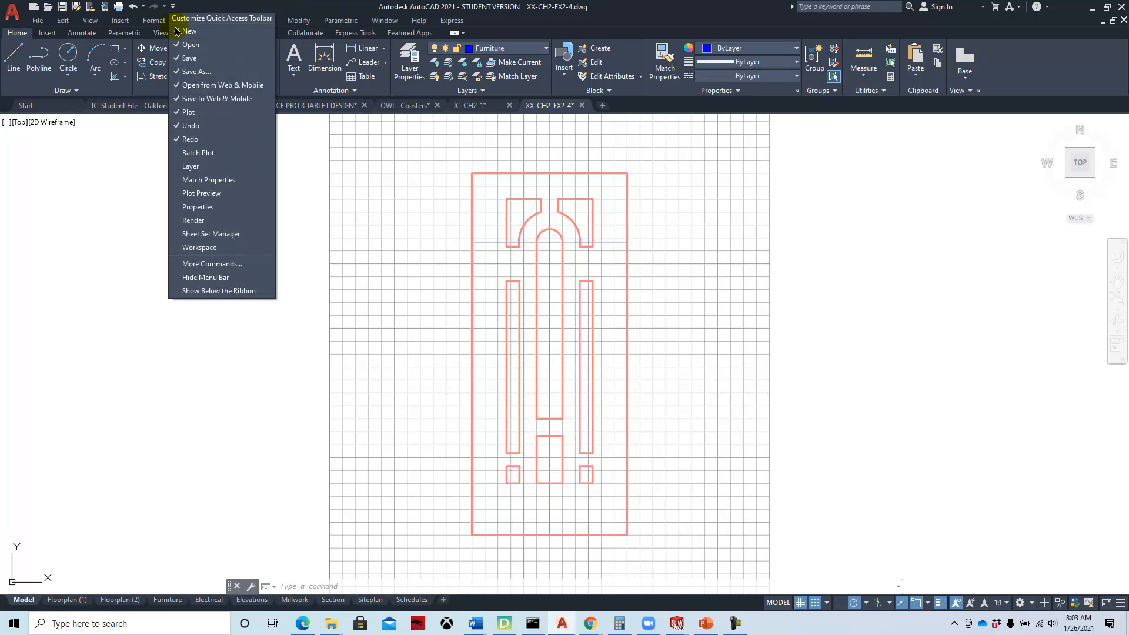
pyautogui.click(217, 279)
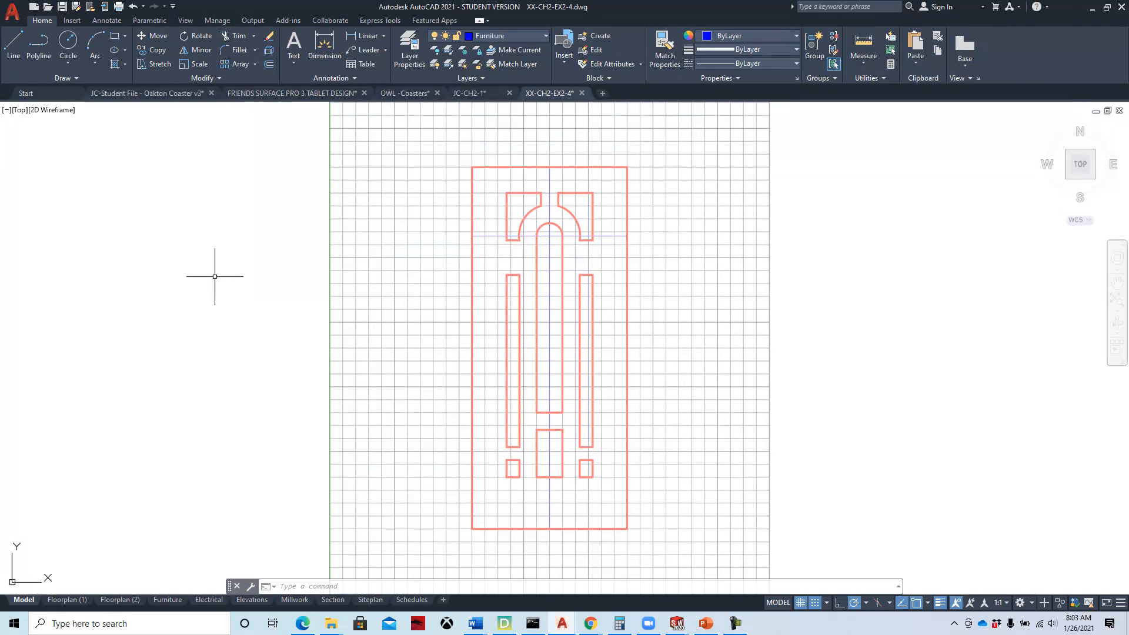
pyautogui.click(173, 6)
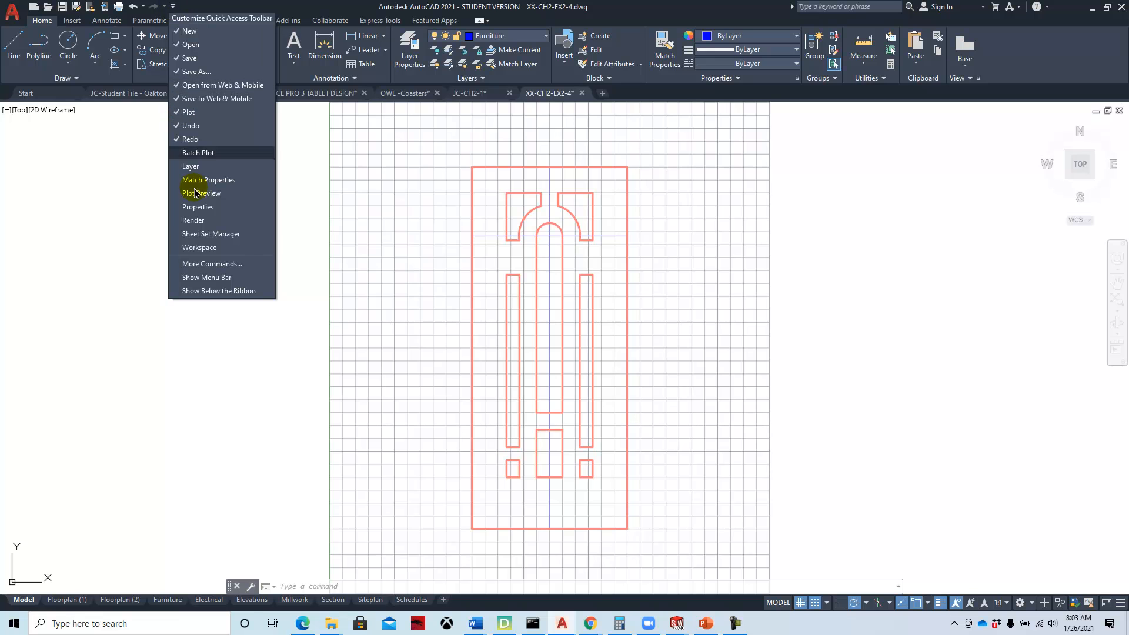
pyautogui.click(209, 278)
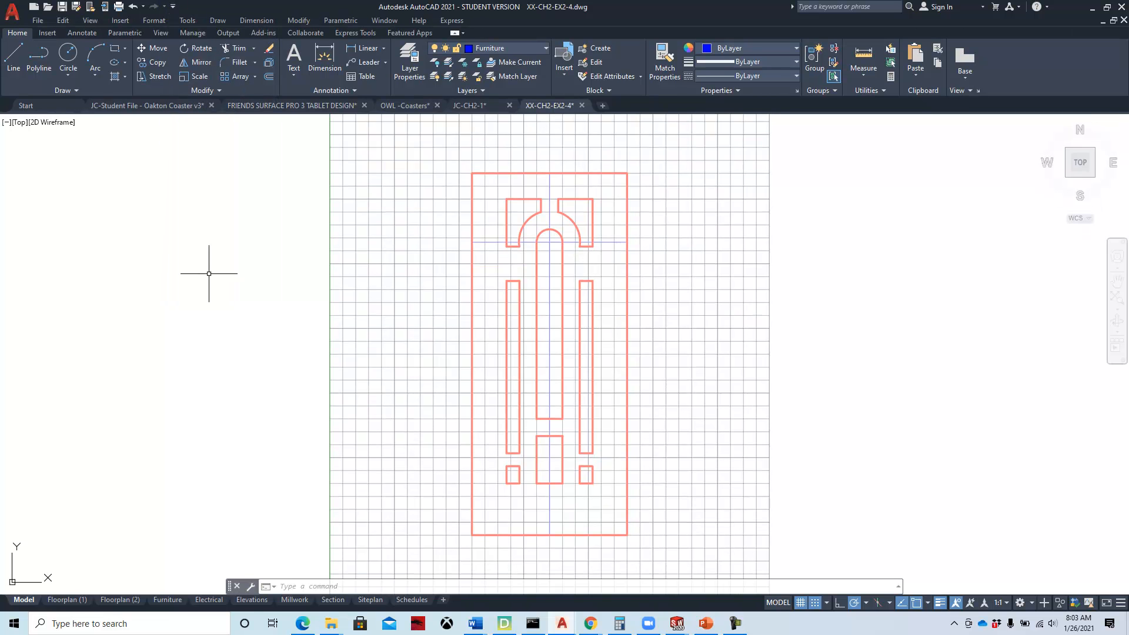
pyautogui.click(37, 21)
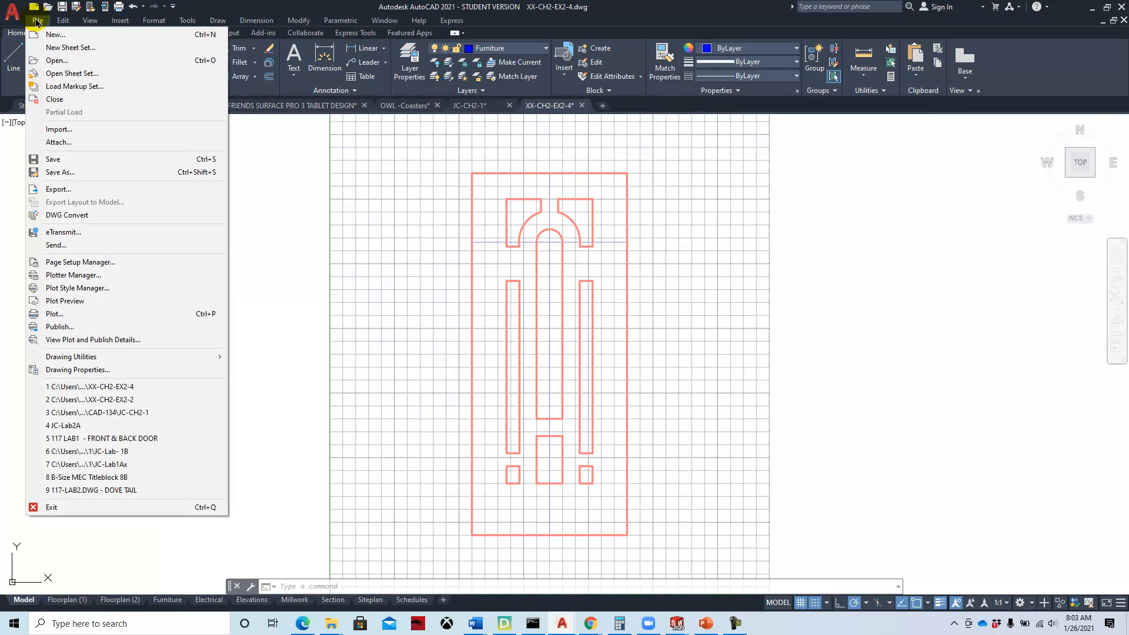
pyautogui.moveTo(74, 21)
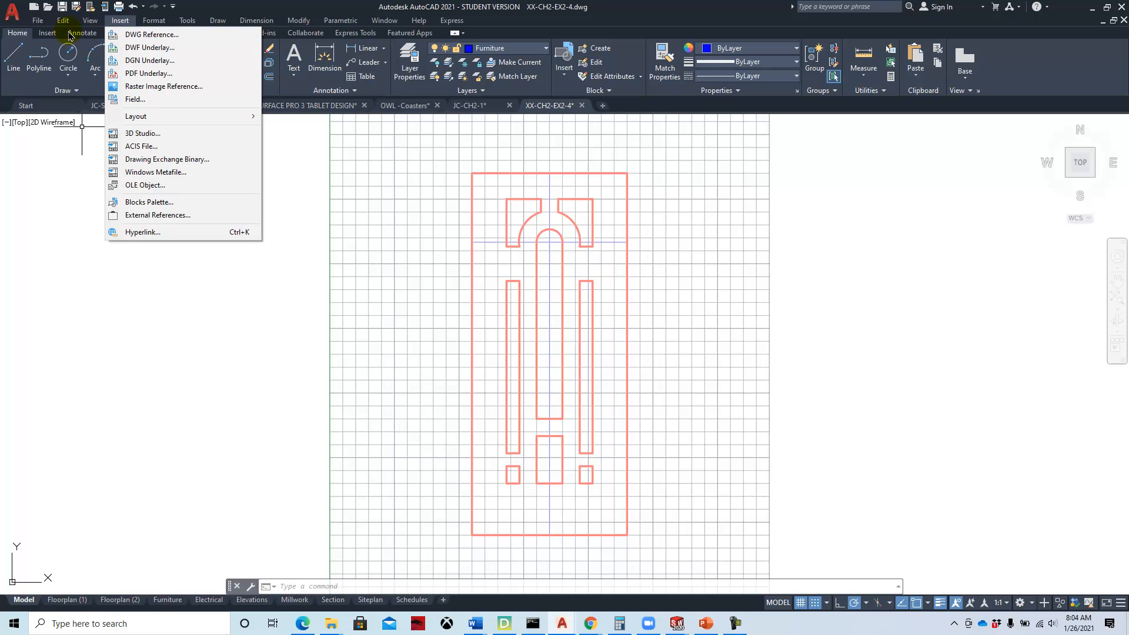
pyautogui.click(139, 336)
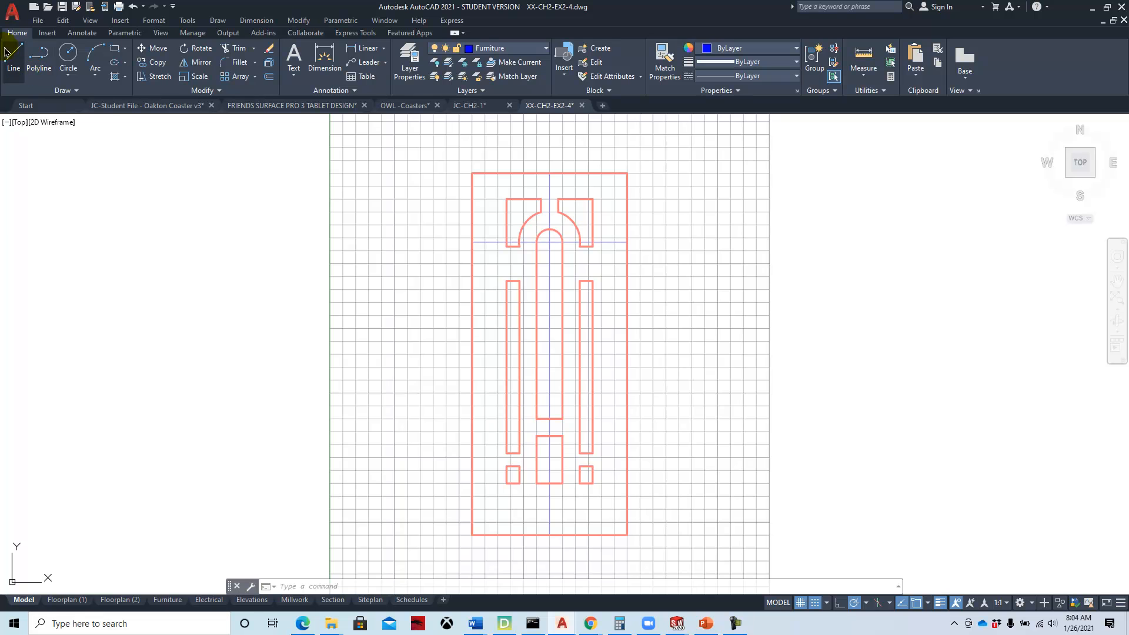
# Check the snap, grid and polar tracking options in the drafting settings and turn object snap off
pyautogui.click(187, 21)
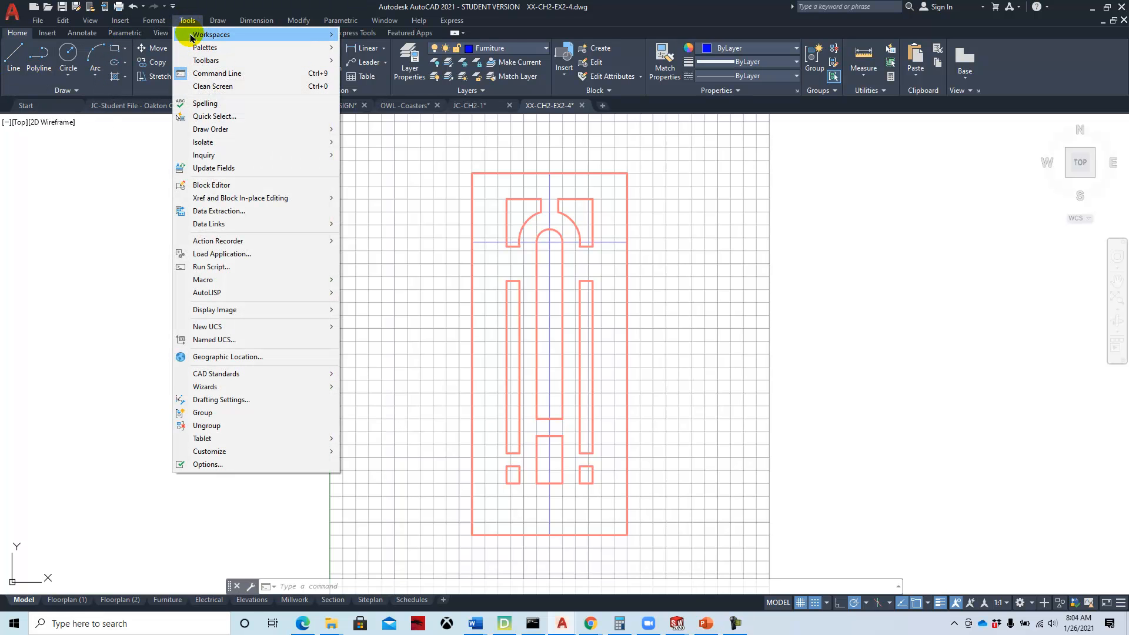
pyautogui.click(235, 399)
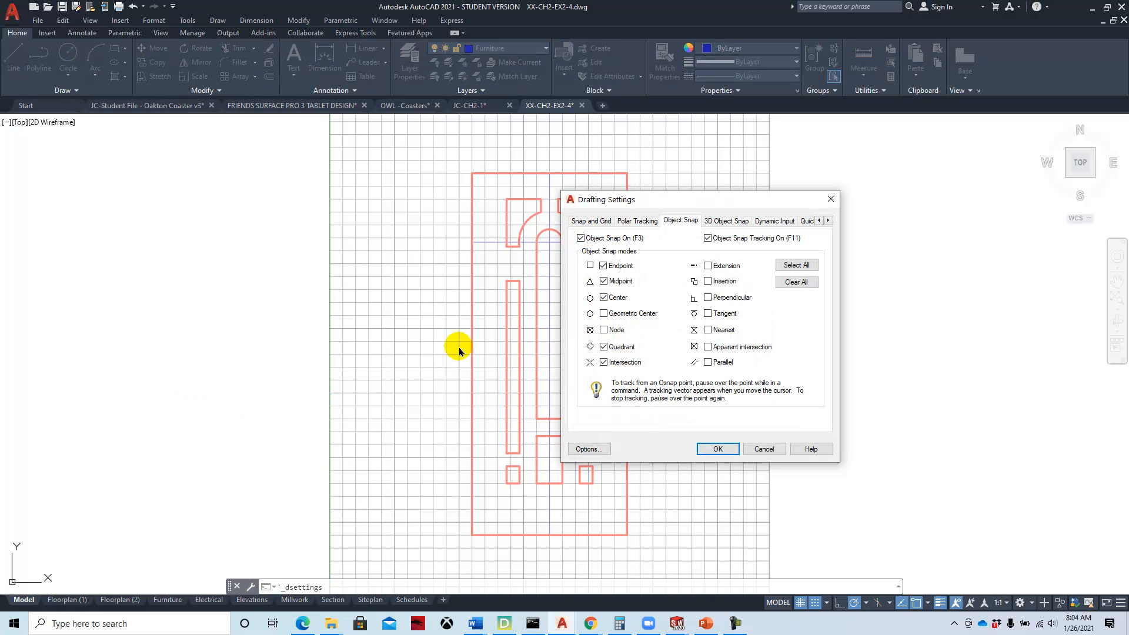
pyautogui.click(584, 222)
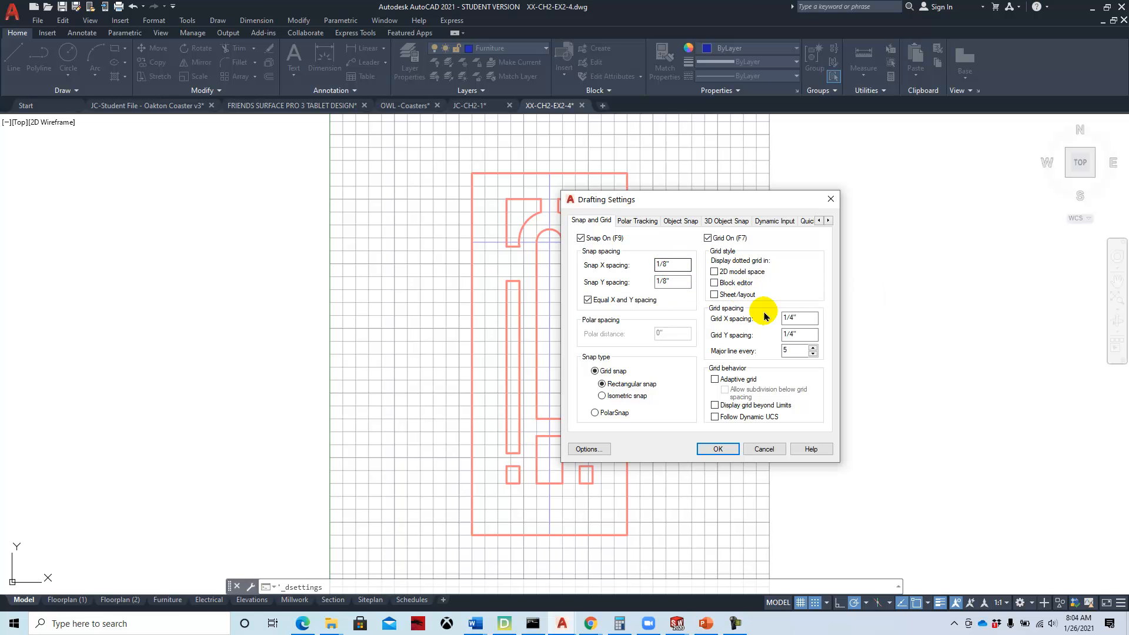
pyautogui.click(637, 222)
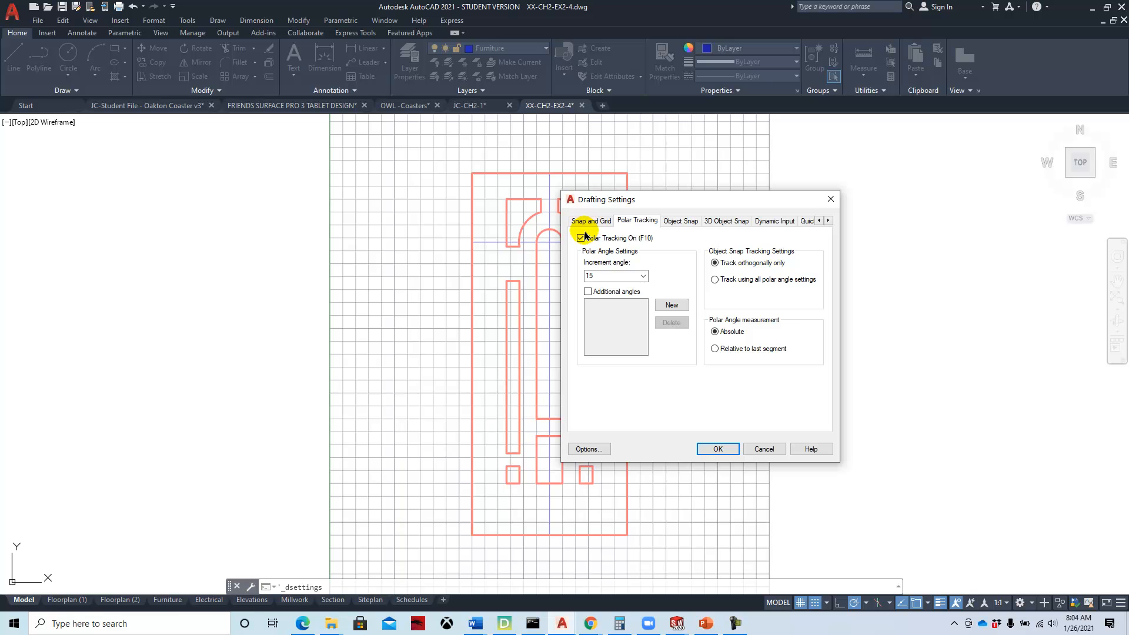
pyautogui.click(679, 222)
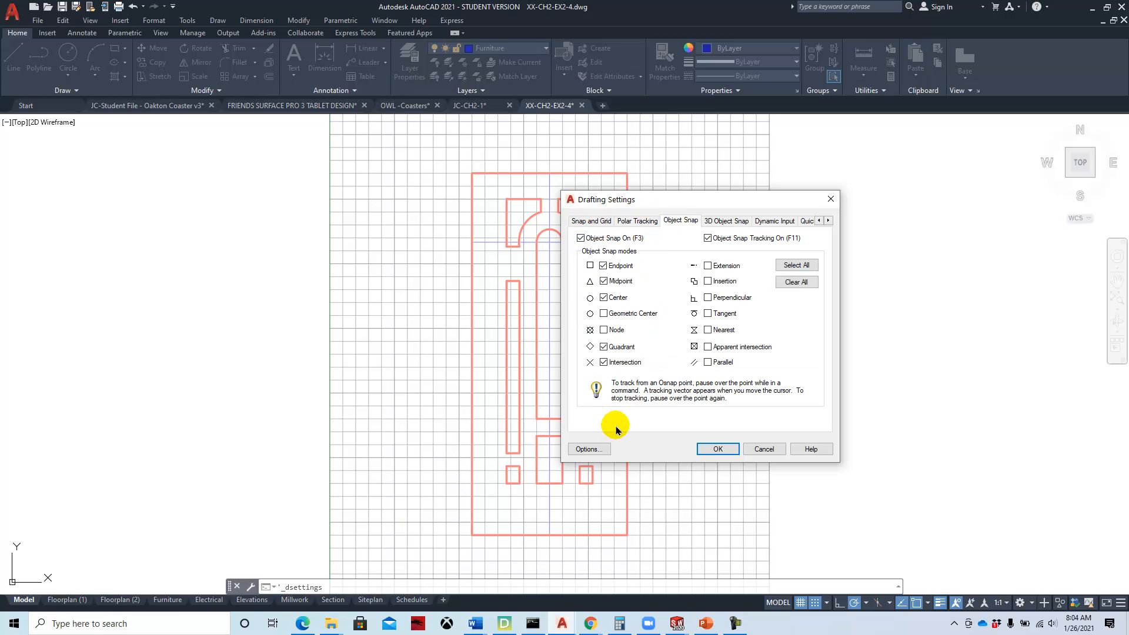
pyautogui.click(580, 239)
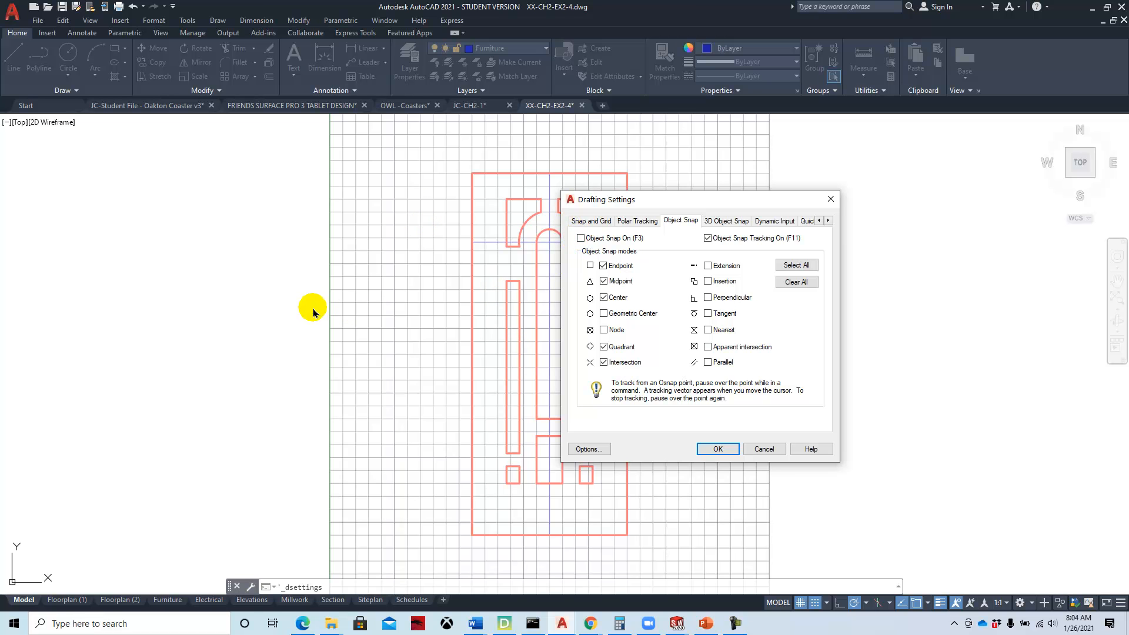
pyautogui.click(723, 447)
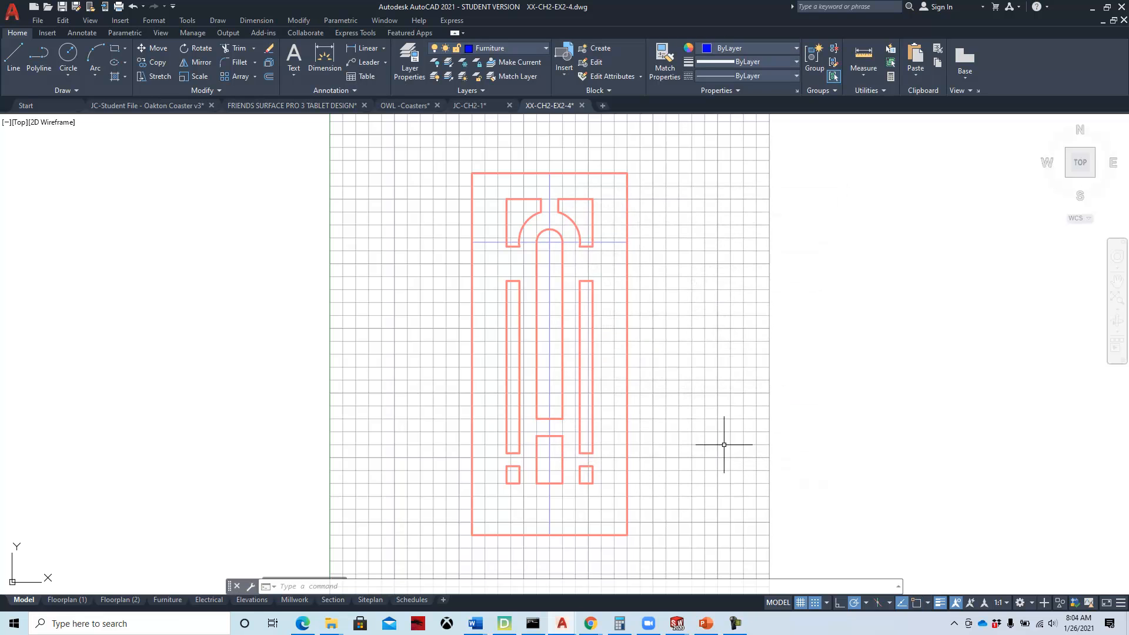
# Trace the door's outer rectangle with four connected lines, starting and ending at the template's lower-left corner
pyautogui.click(13, 56)
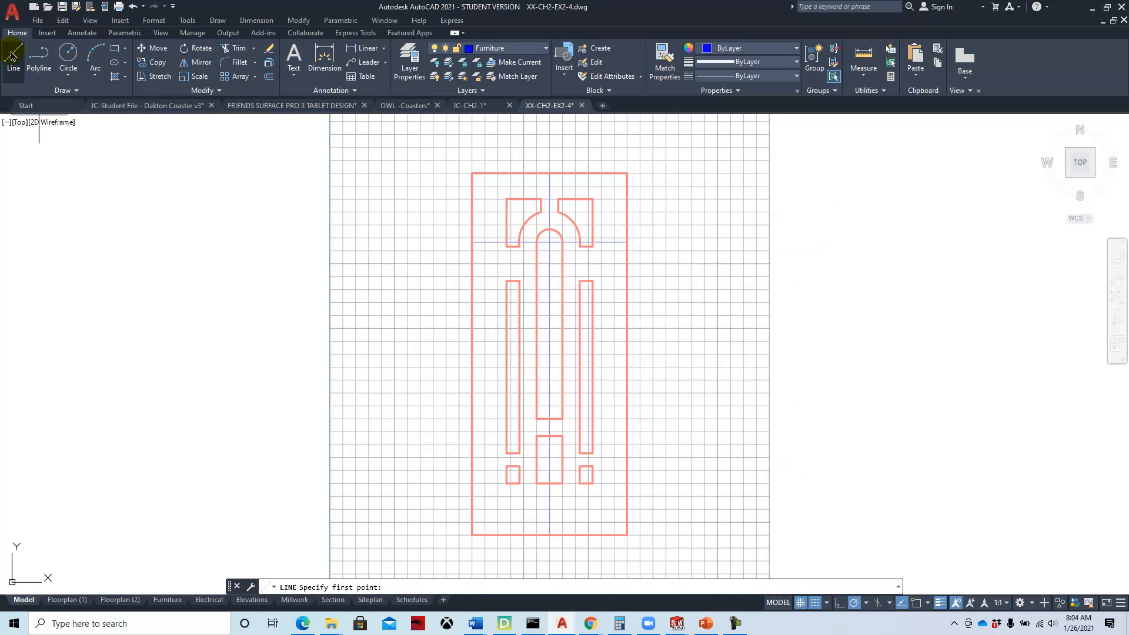
pyautogui.click(473, 534)
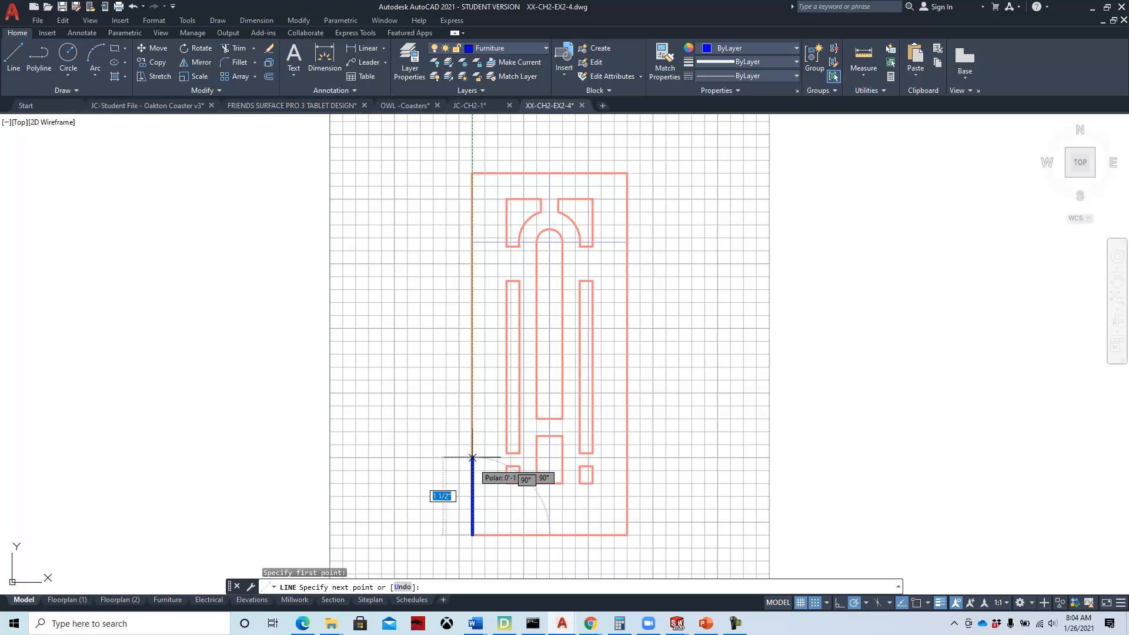
pyautogui.click(473, 173)
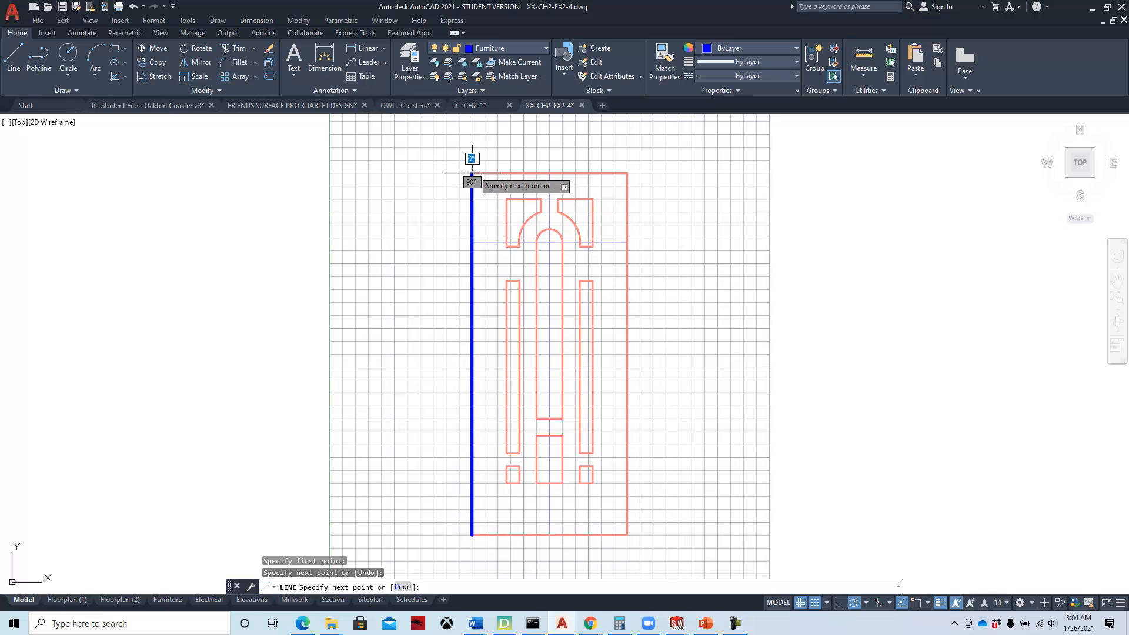
pyautogui.click(627, 172)
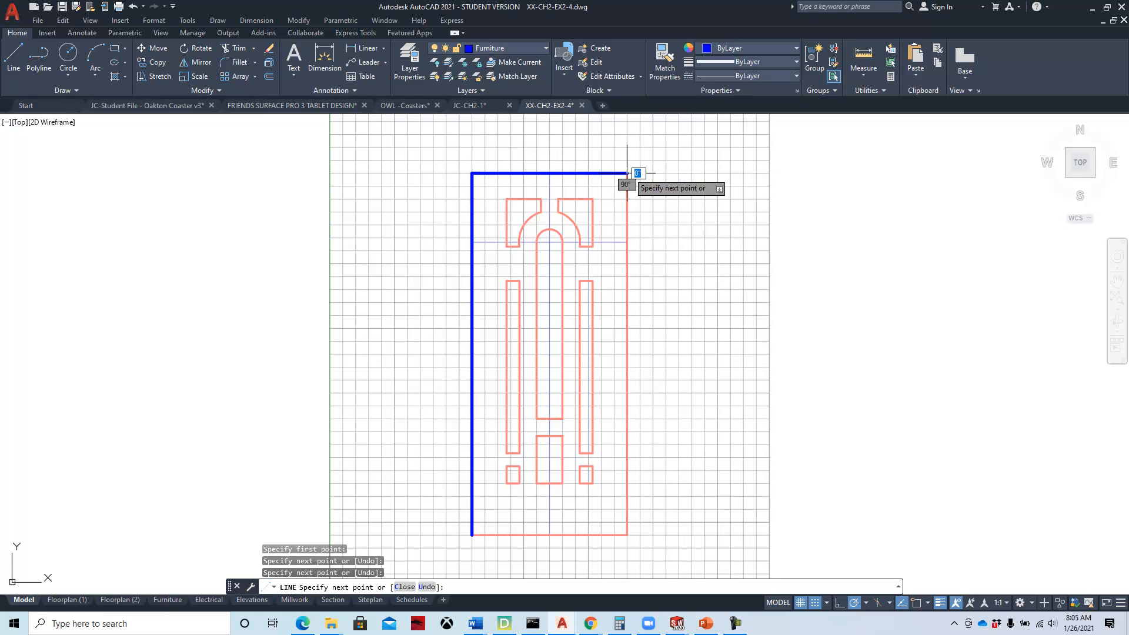
pyautogui.click(626, 536)
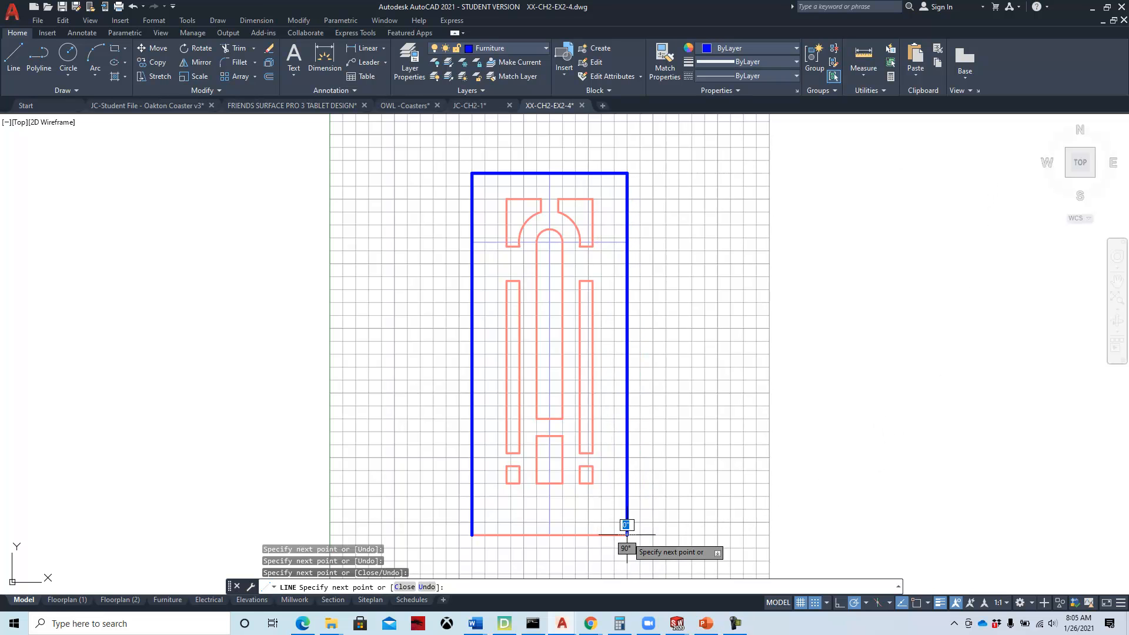
pyautogui.click(472, 535)
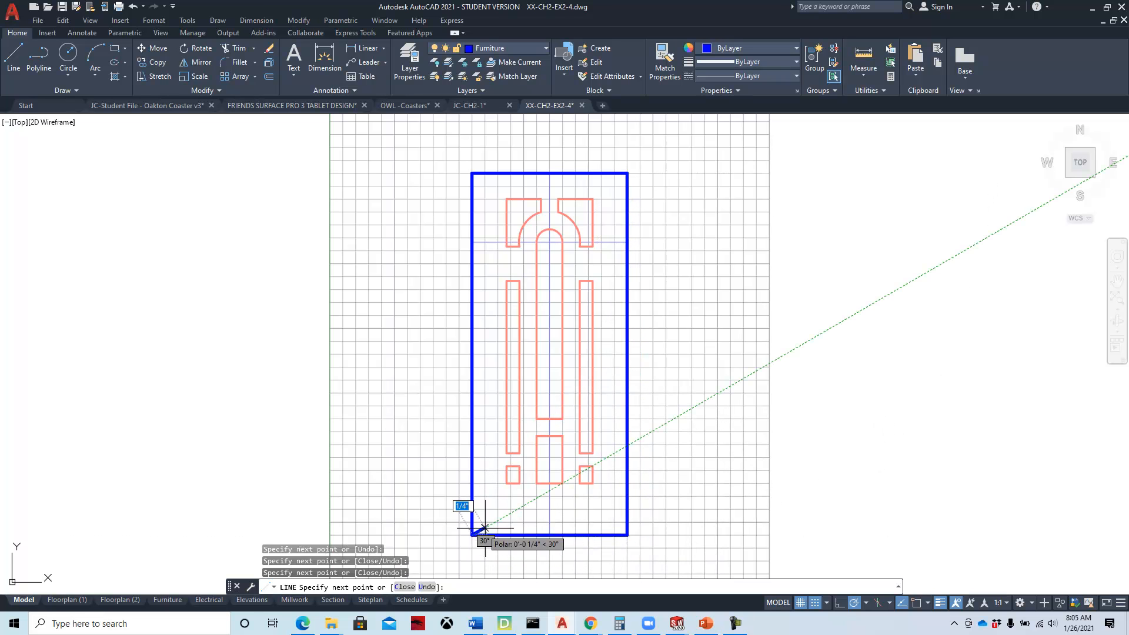
pyautogui.rightClick(395, 438)
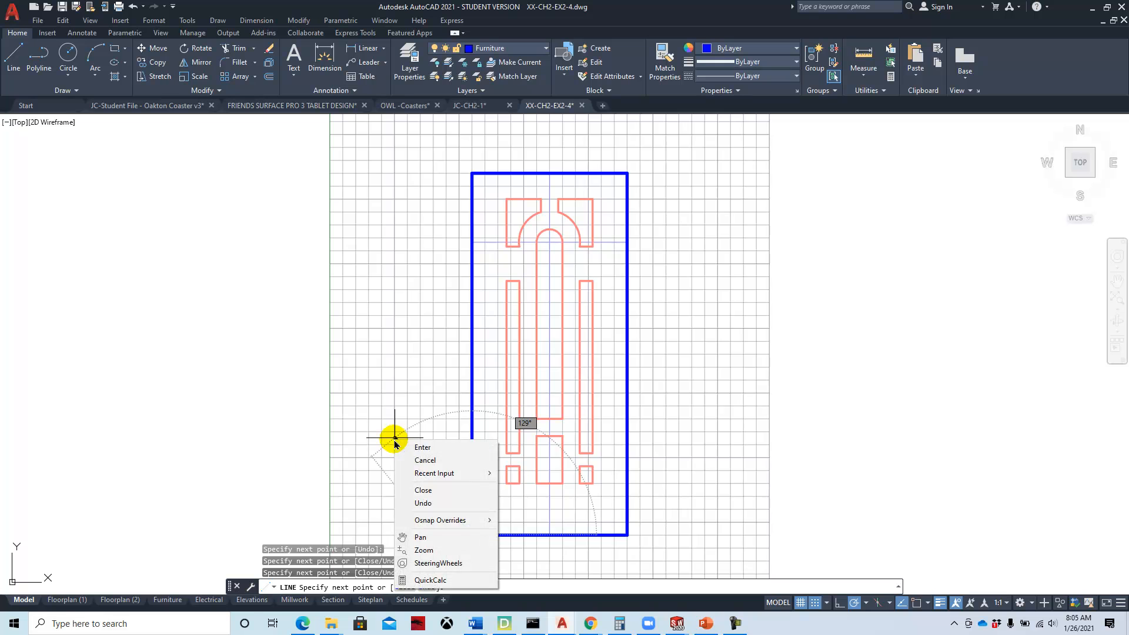
pyautogui.click(424, 446)
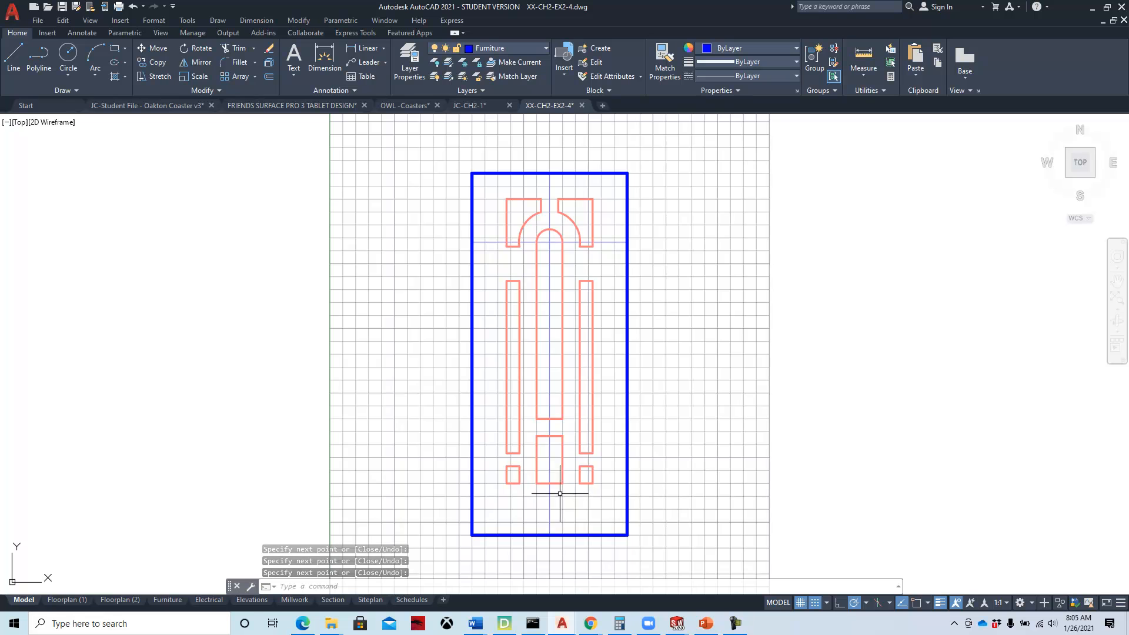
# Turn object snap on and grid snap off in the drafting settings
pyautogui.click(20, 59)
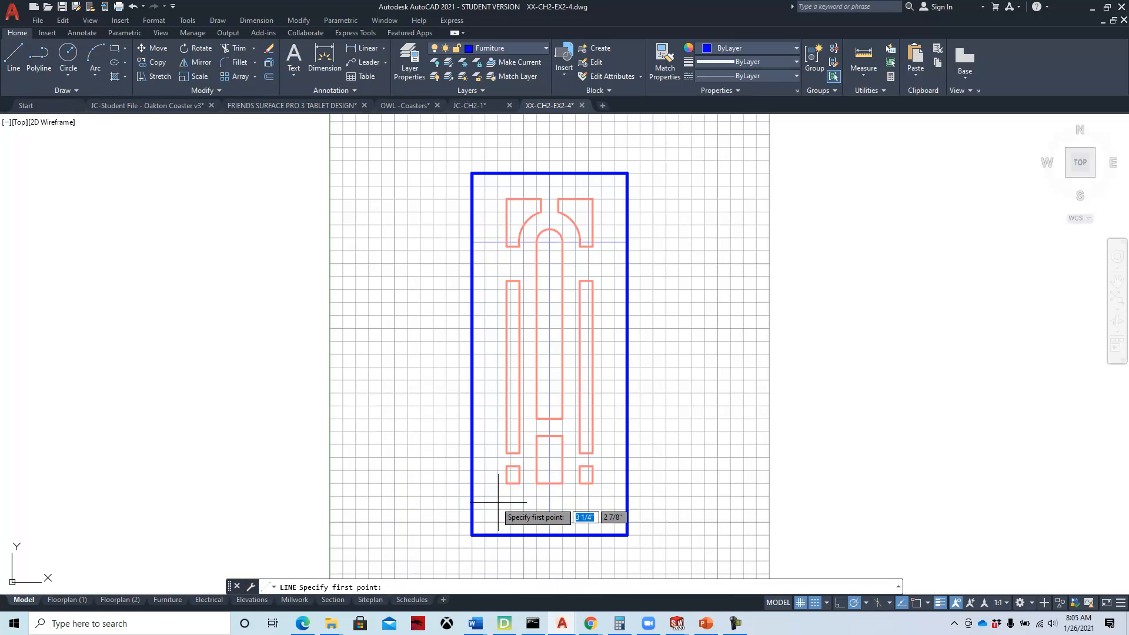
pyautogui.scroll(6, 498, 503)
pyautogui.scroll(2, 483, 423)
pyautogui.moveTo(512, 414)
pyautogui.mouseDown(button='middle')
pyautogui.moveTo(368, 347)
pyautogui.moveTo(335, 352)
pyautogui.moveTo(317, 382)
pyautogui.mouseUp(button='middle')
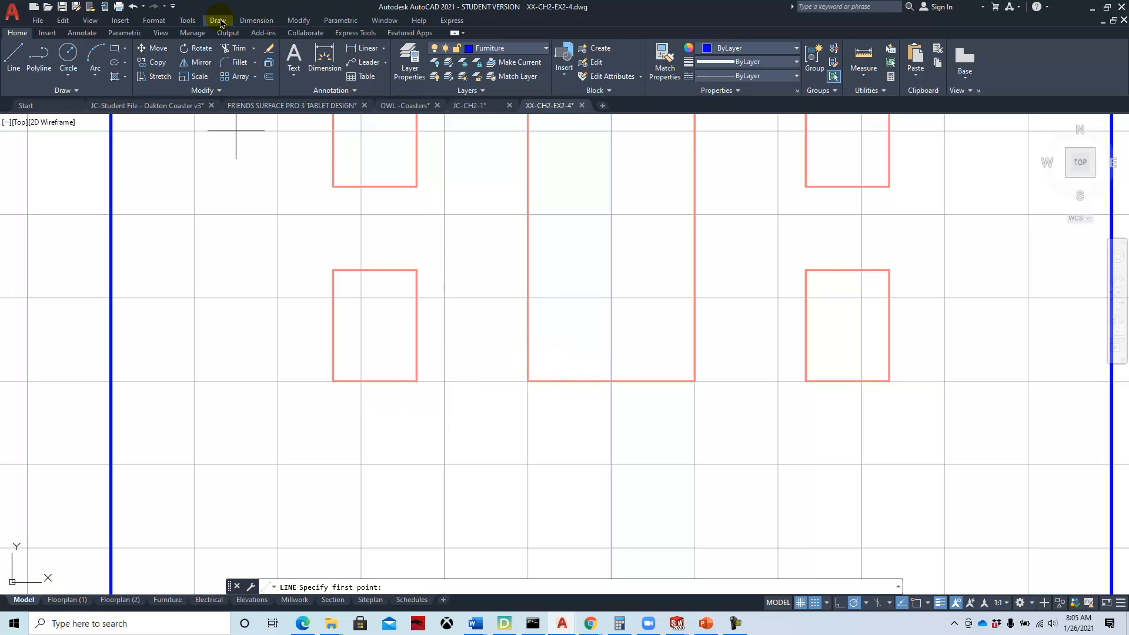
pyautogui.click(187, 21)
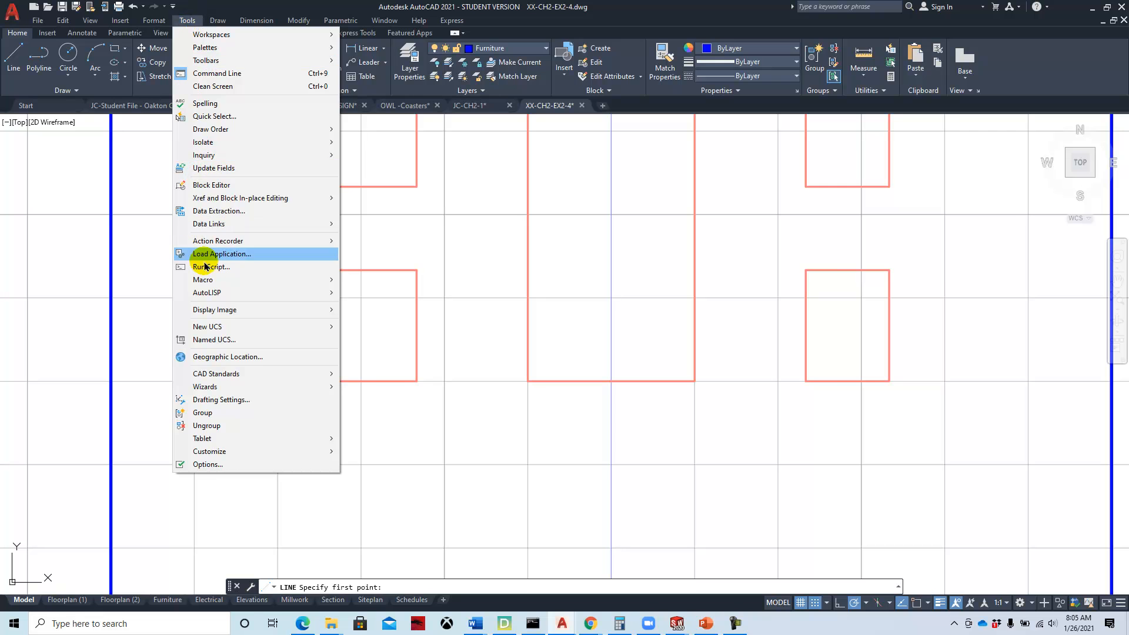
pyautogui.click(223, 400)
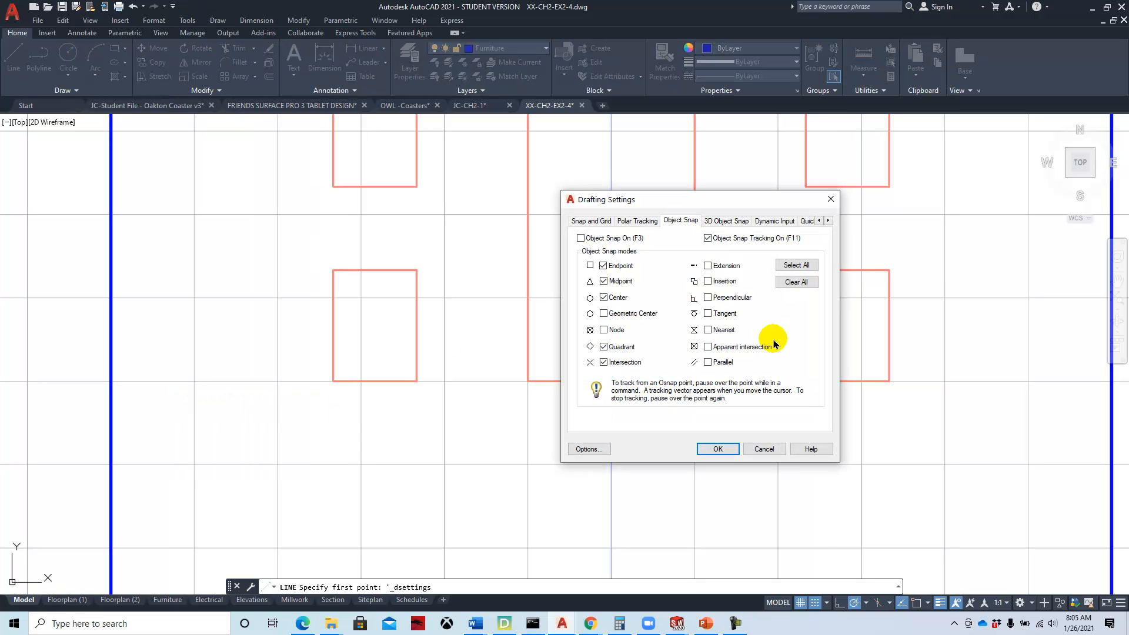
pyautogui.click(586, 222)
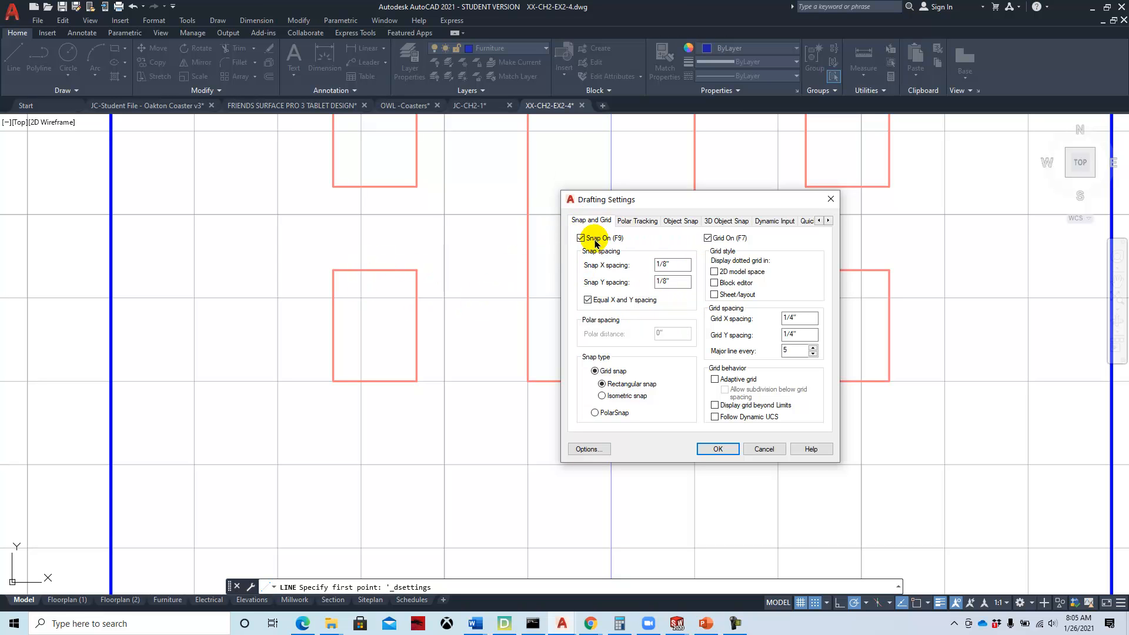
pyautogui.click(676, 223)
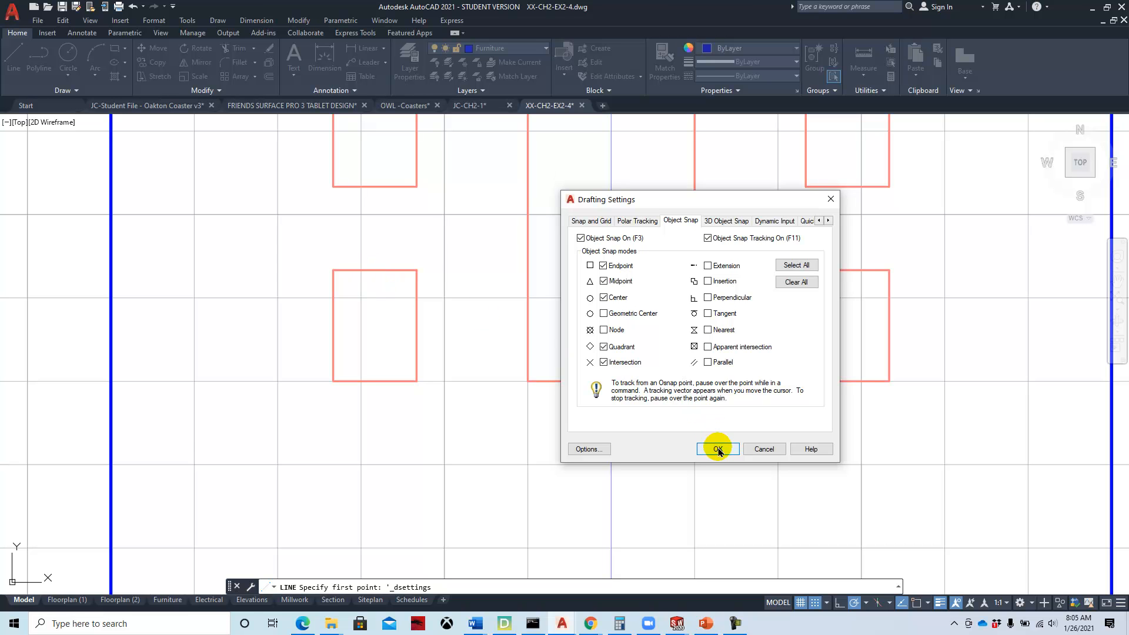
pyautogui.click(594, 221)
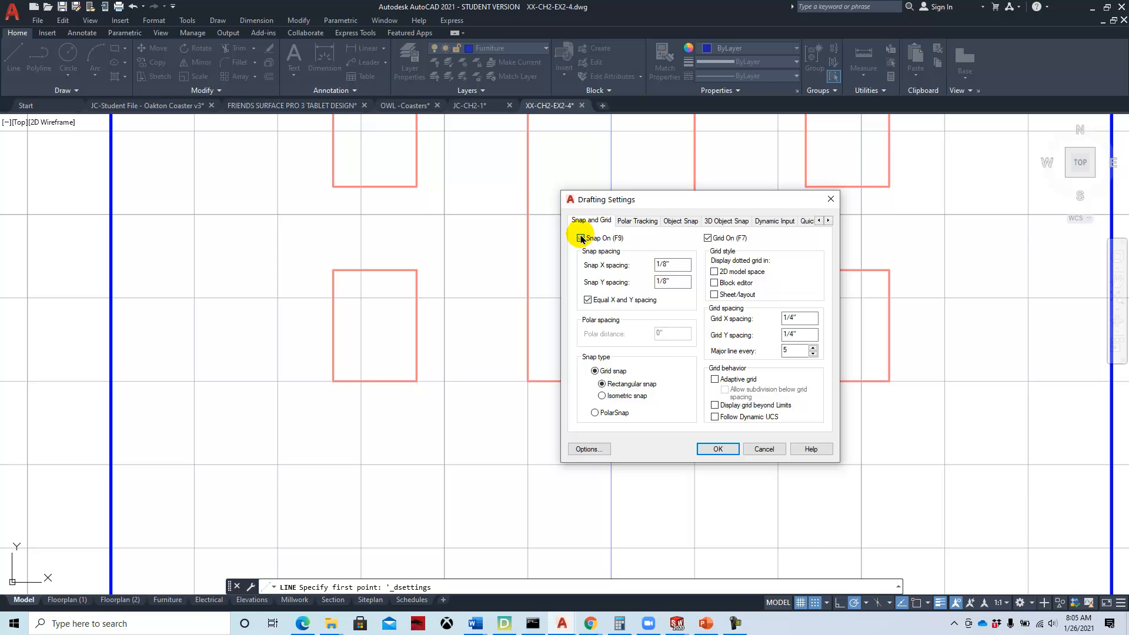
pyautogui.click(681, 221)
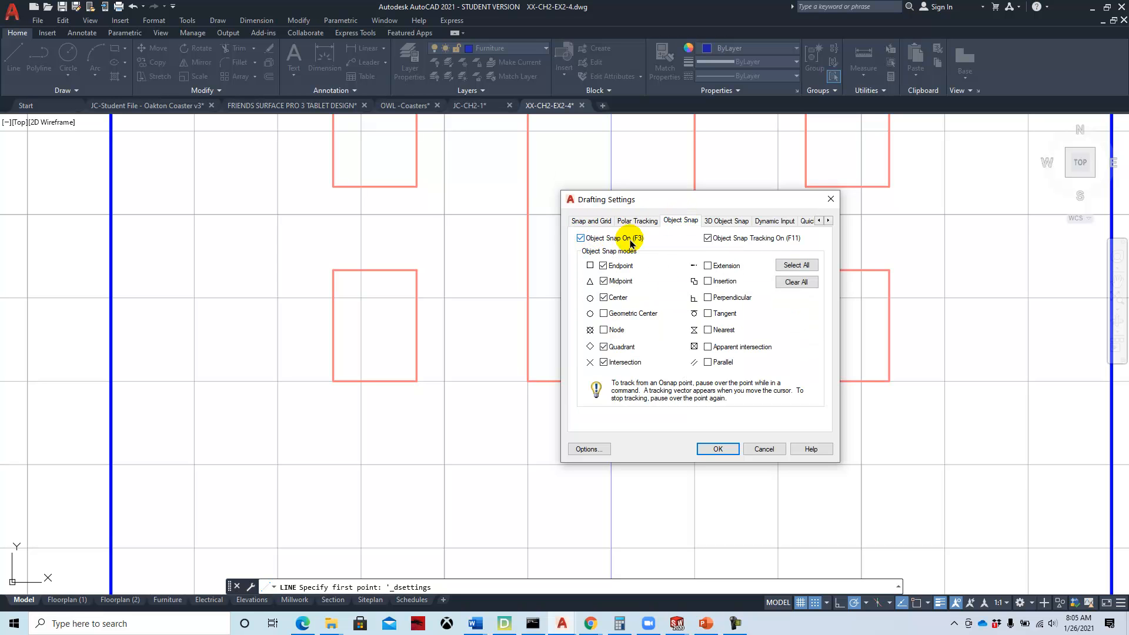
pyautogui.click(595, 223)
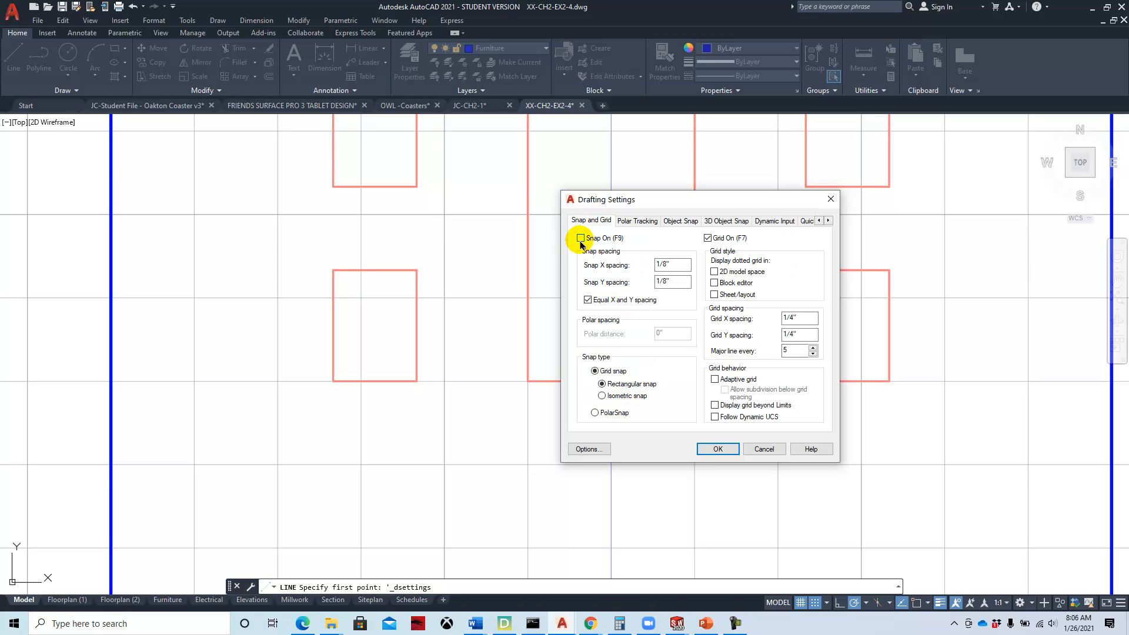
pyautogui.click(717, 450)
# Trace the small panel at the door's lower left with a rectangle between its lower-left and upper-right endpoints
pyautogui.scroll(-3, 527, 382)
pyautogui.scroll(1, 524, 394)
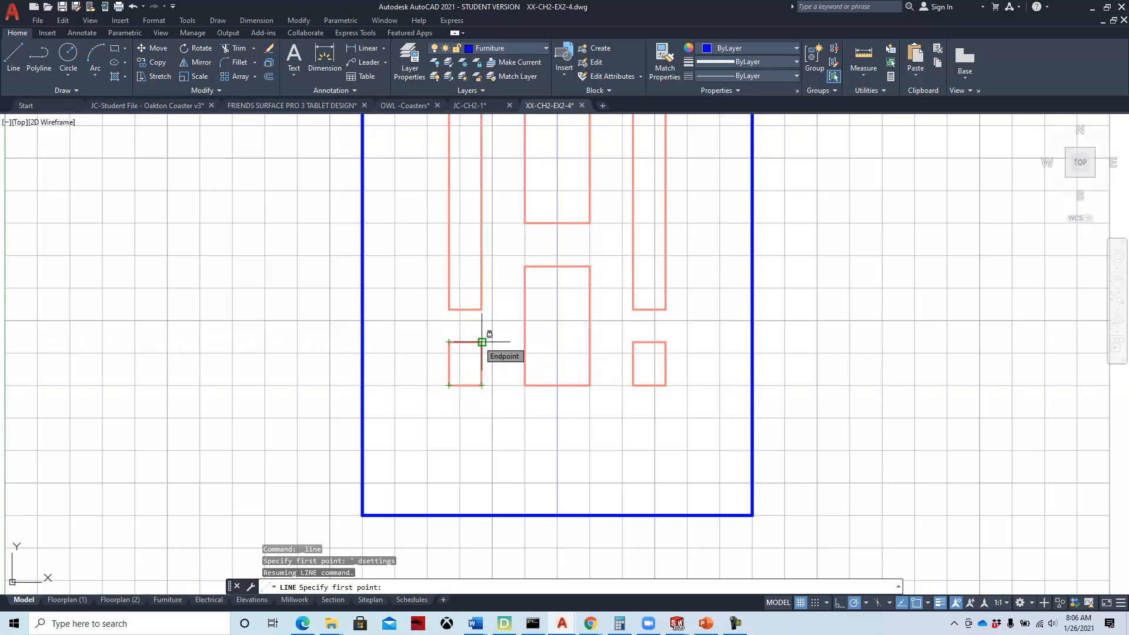
pyautogui.click(116, 50)
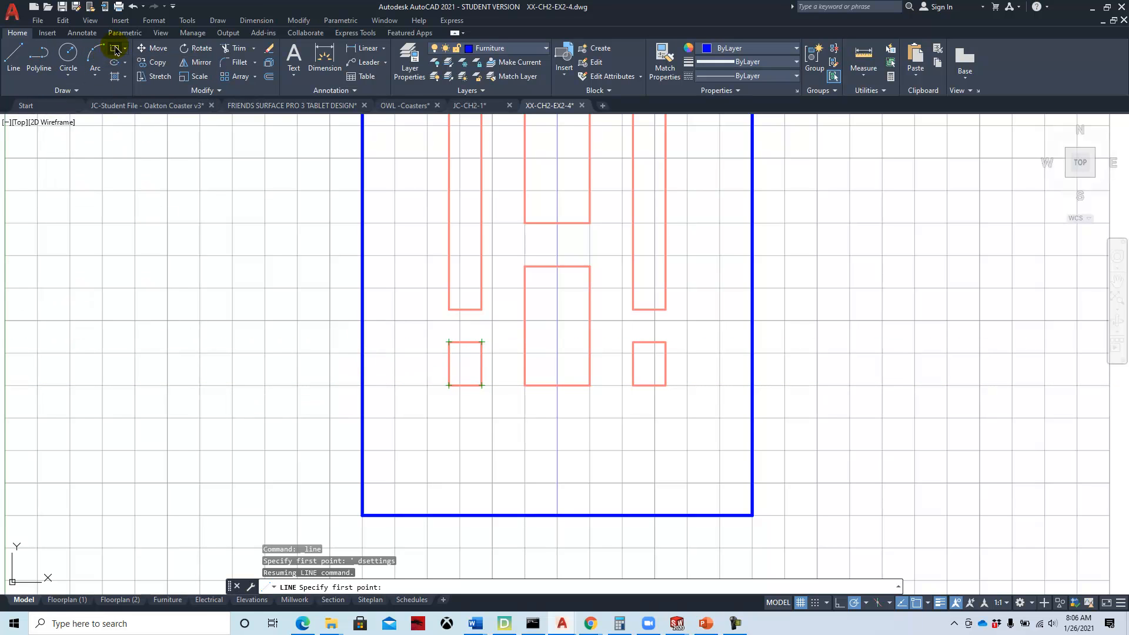
pyautogui.click(450, 385)
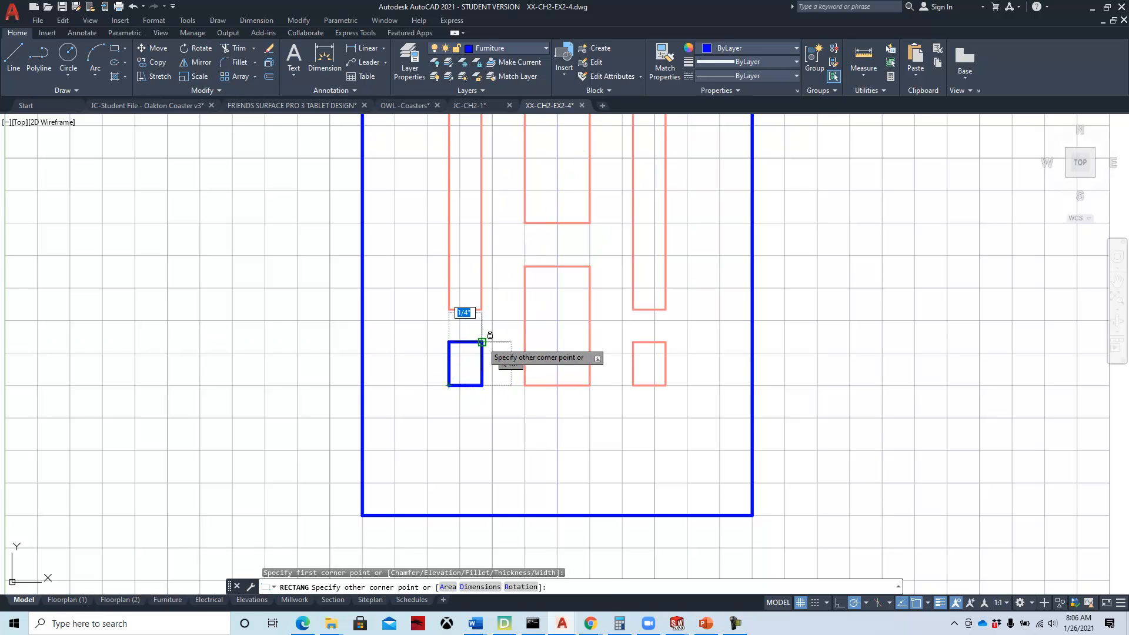
pyautogui.click(482, 342)
# Trace the tall narrow panel above the small lower-left panel with a rectangle between its opposite corners
pyautogui.moveTo(384, 309); pyautogui.dragTo(379, 508, button='middle')
pyautogui.scroll(-4, 395, 433)
pyautogui.scroll(2, 402, 414)
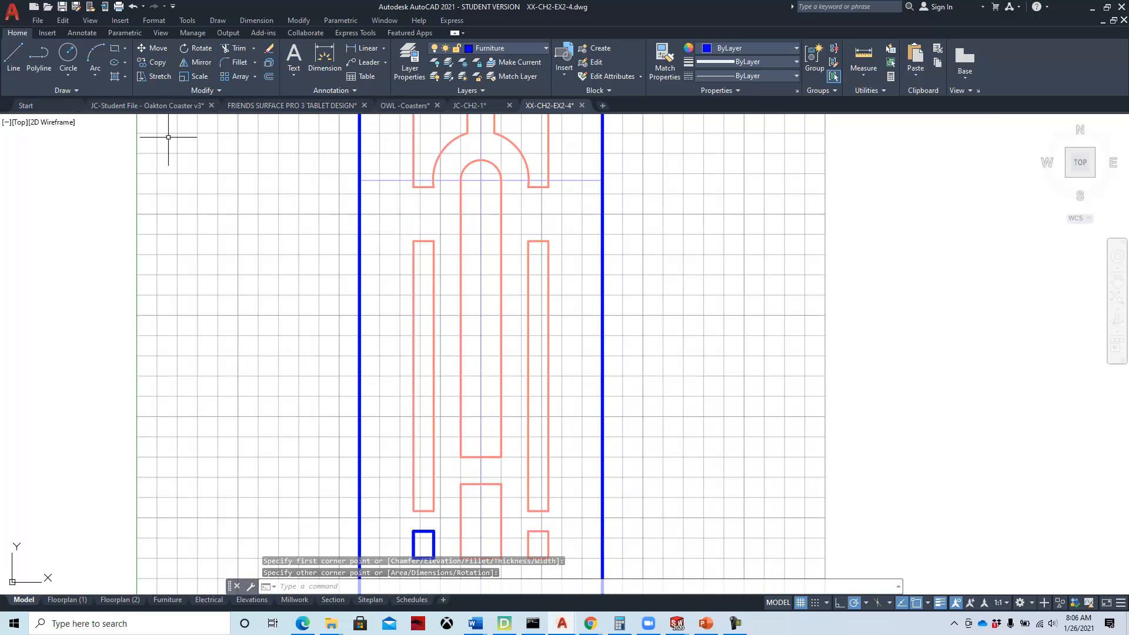
pyautogui.click(115, 48)
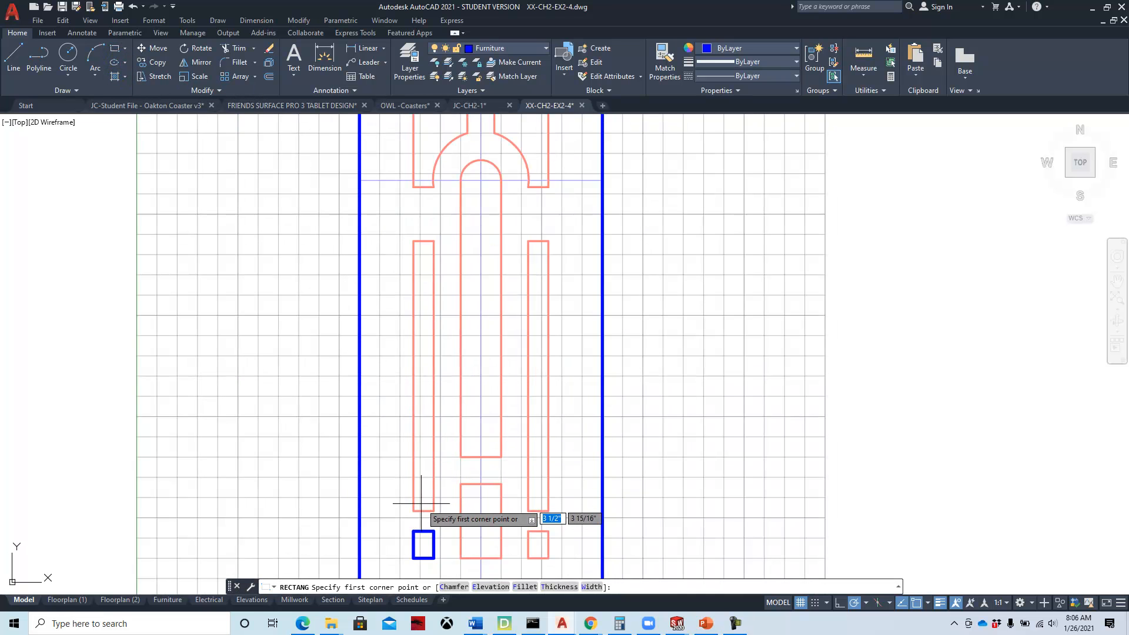
pyautogui.click(413, 511)
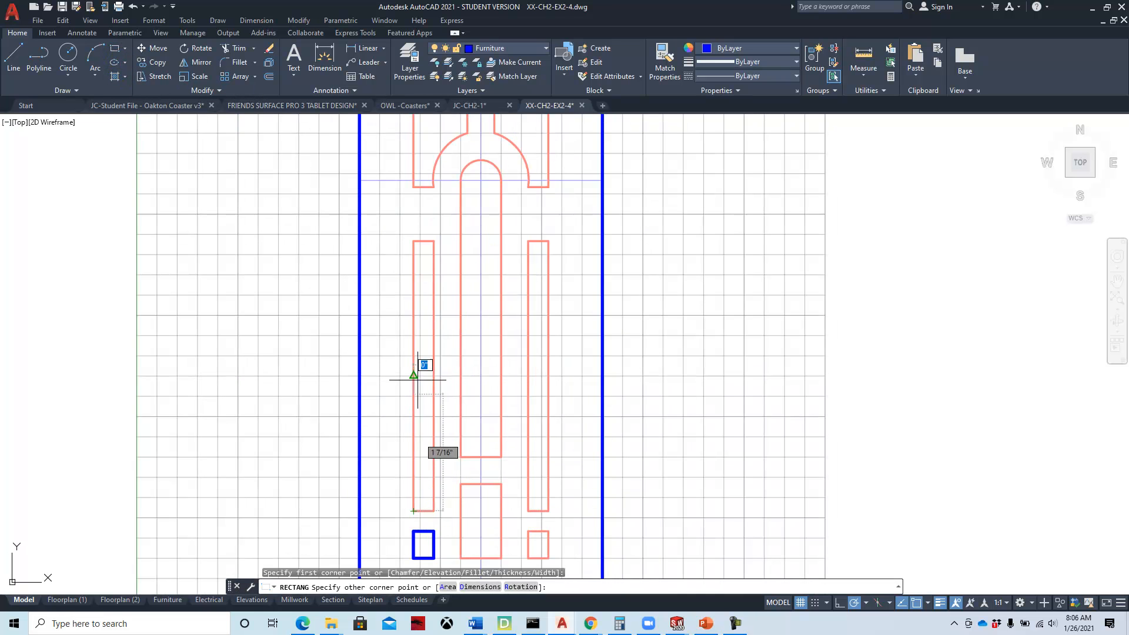
pyautogui.click(434, 240)
# Trace the outer vertical, top and short inner vertical edges of the door's upper-left arched panel with connected lines
pyautogui.moveTo(346, 230); pyautogui.dragTo(389, 357, button='middle')
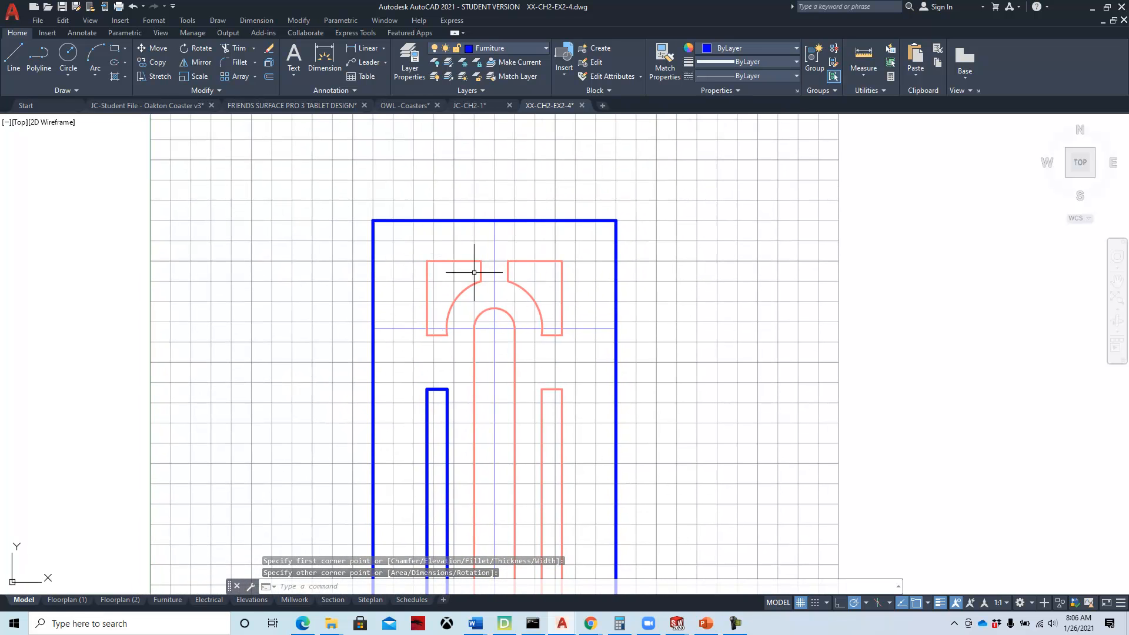
pyautogui.scroll(2, 446, 329)
pyautogui.moveTo(471, 306); pyautogui.dragTo(434, 350, button='middle')
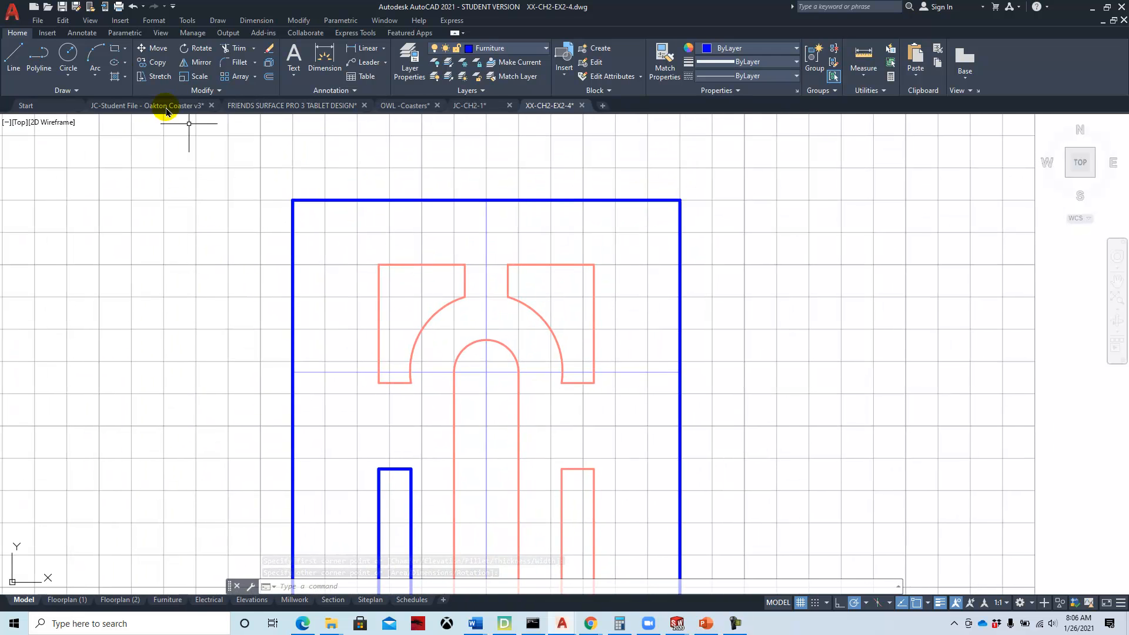
pyautogui.click(14, 58)
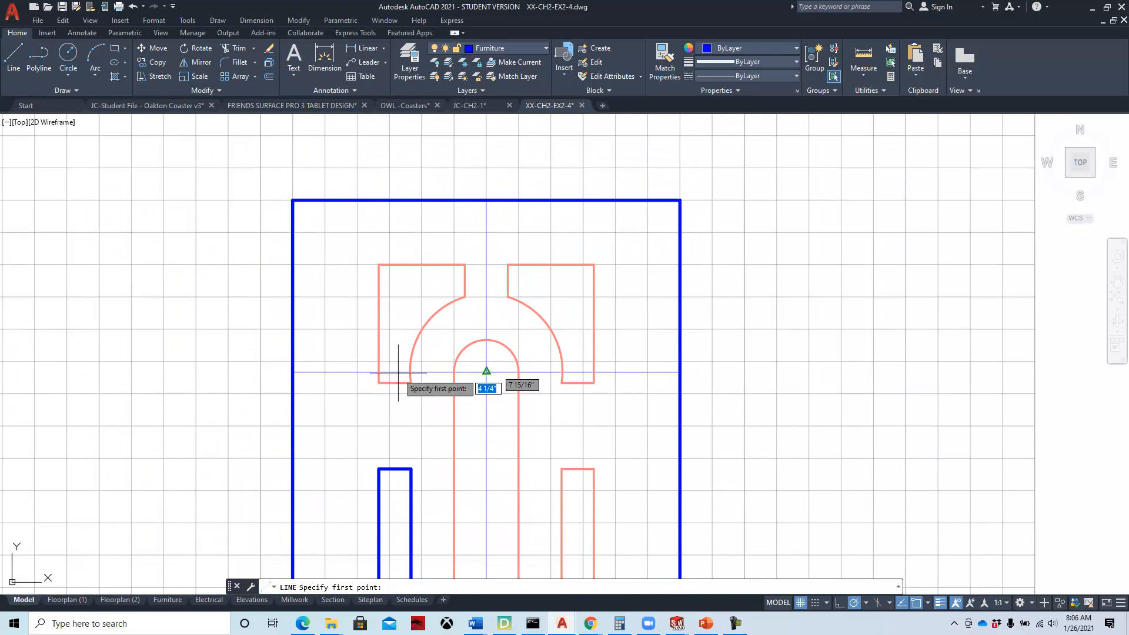
pyautogui.click(379, 382)
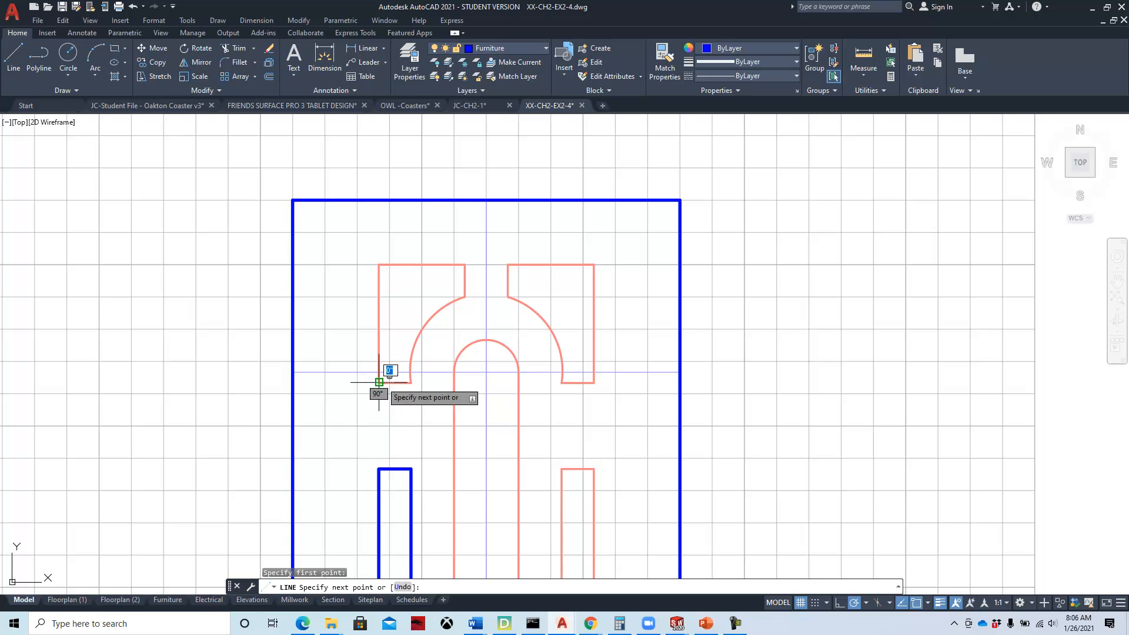
pyautogui.click(378, 265)
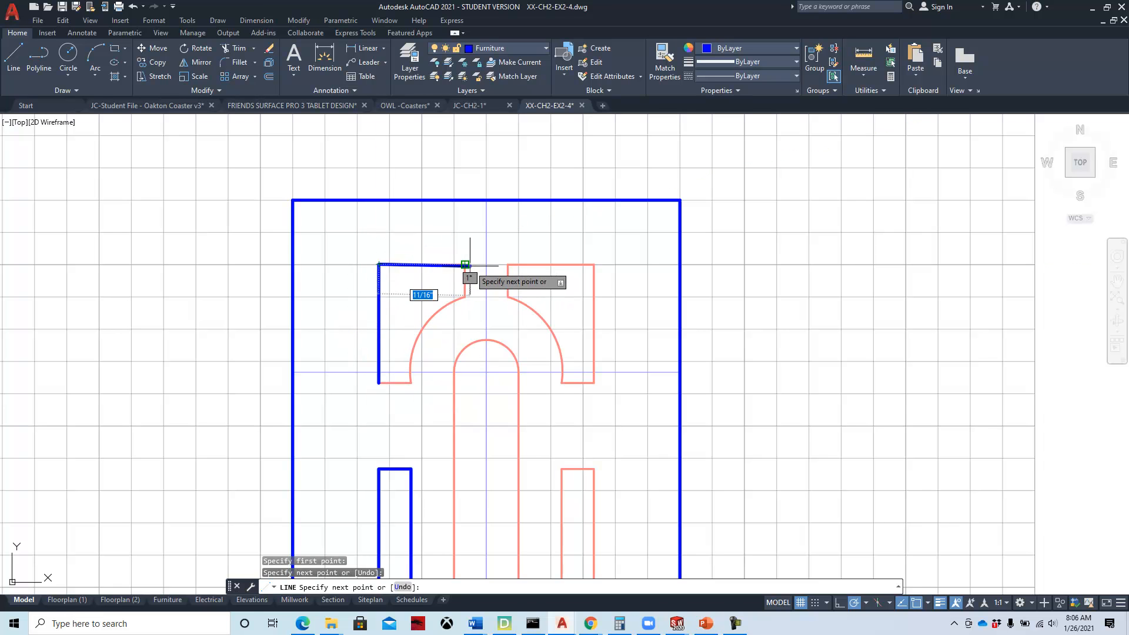
pyautogui.click(465, 265)
pyautogui.click(464, 296)
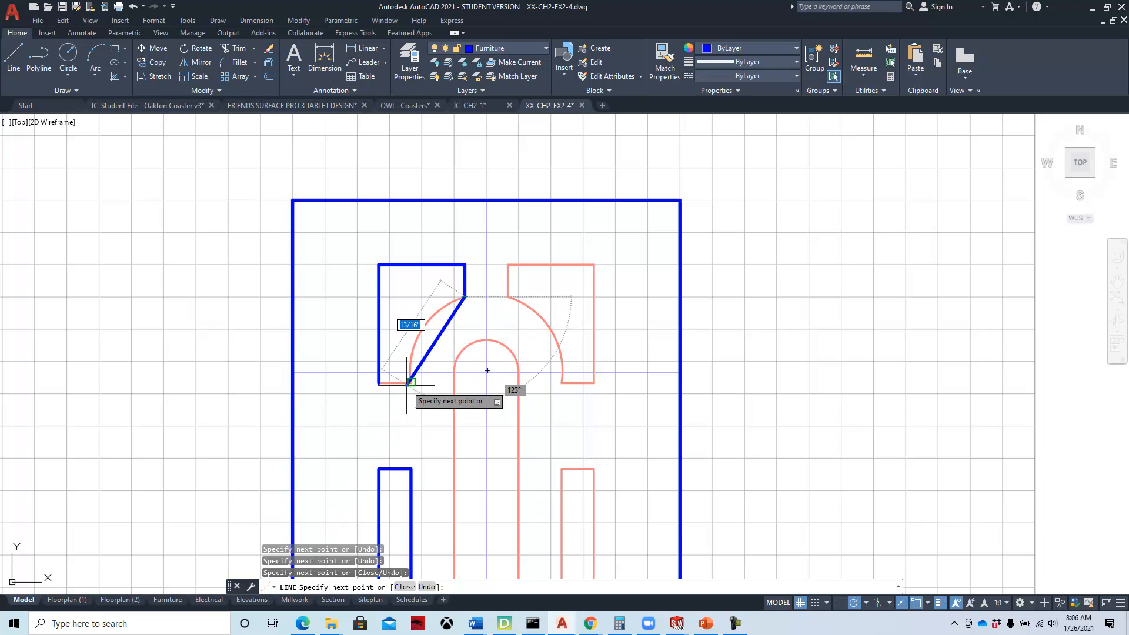
pyautogui.rightClick(474, 331)
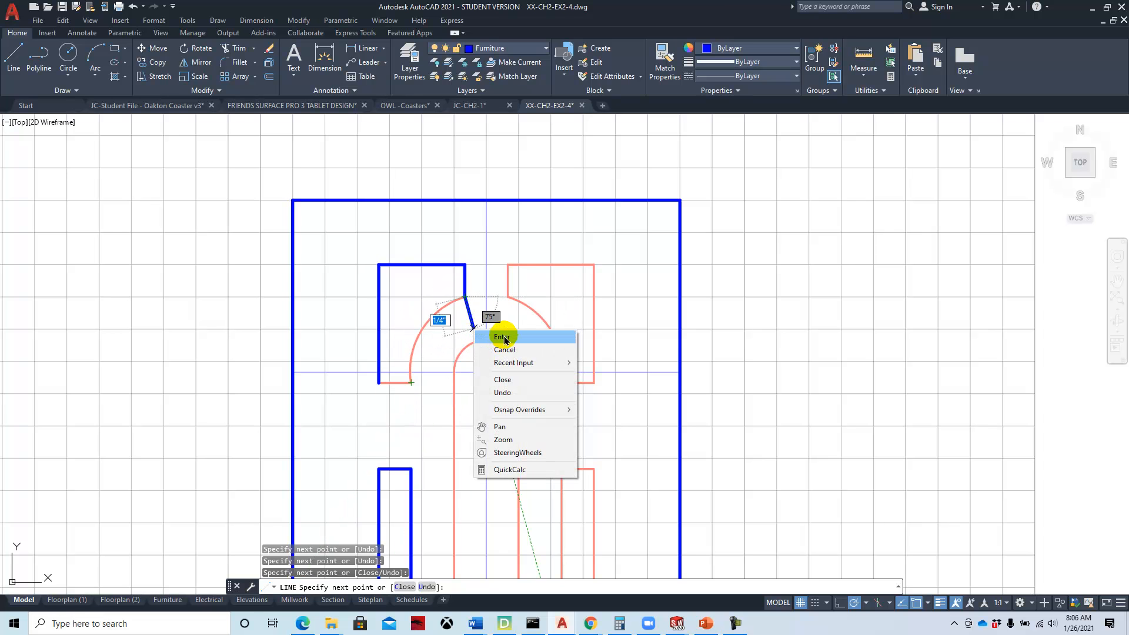
pyautogui.click(498, 334)
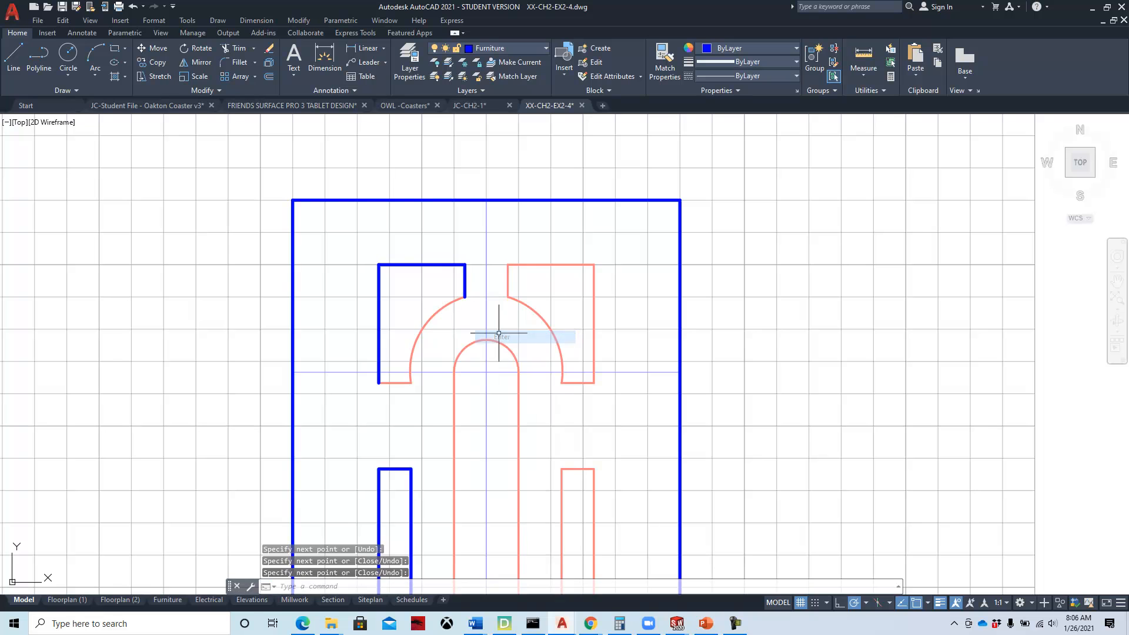
# Trace the short bottom edge of the upper-left arched panel with a line from its outer corner to the arc's endpoint
pyautogui.click(21, 53)
pyautogui.click(379, 383)
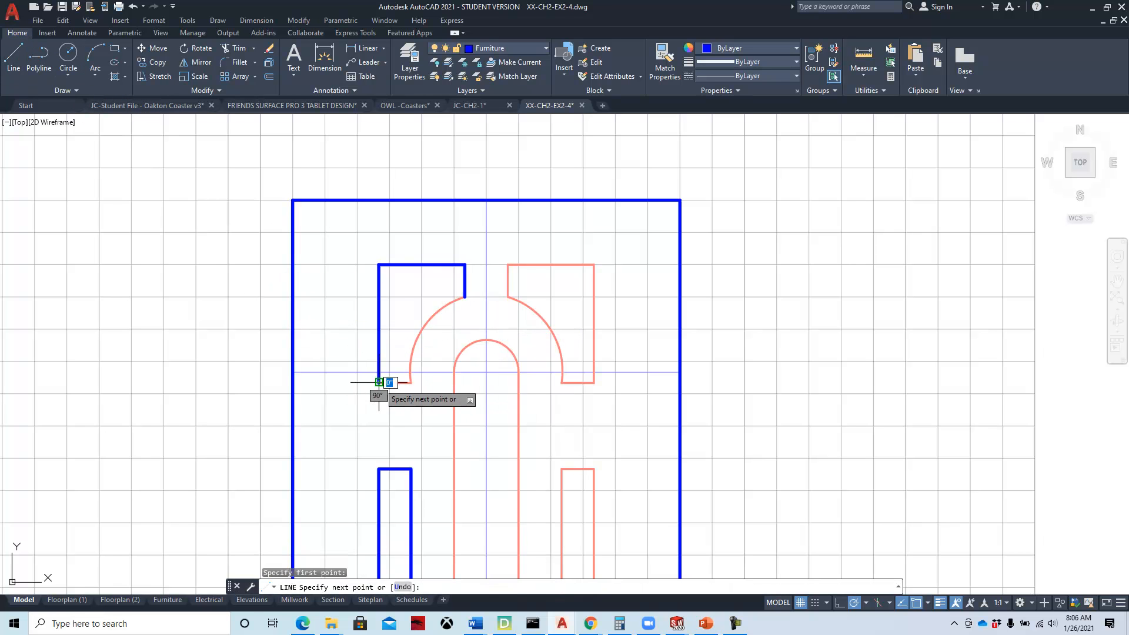
pyautogui.click(410, 382)
pyautogui.rightClick(411, 383)
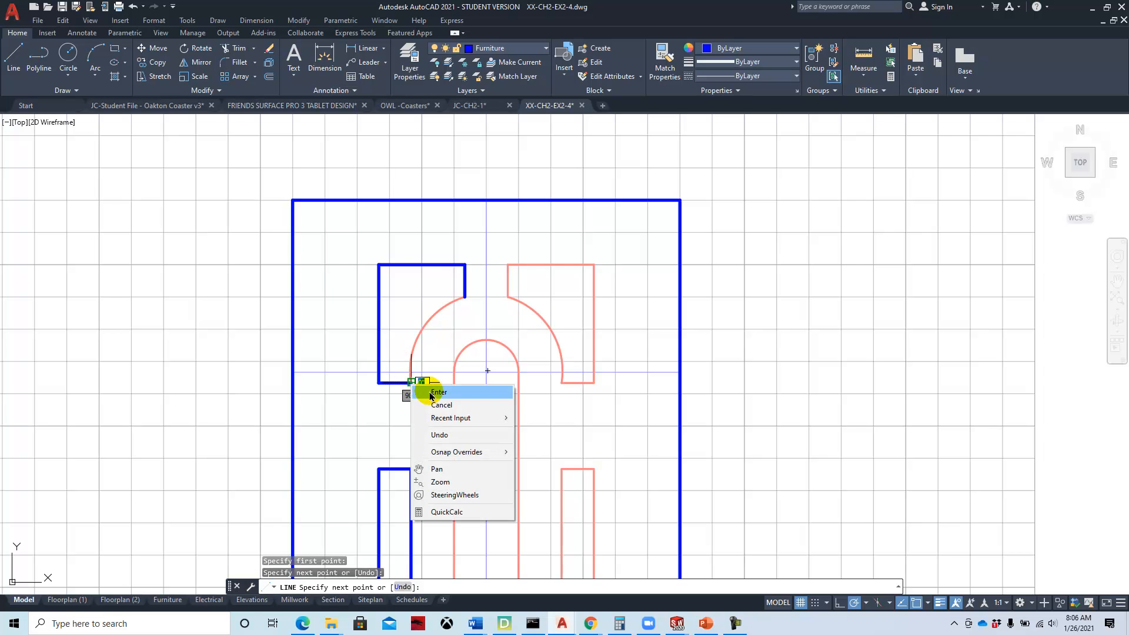
pyautogui.click(438, 391)
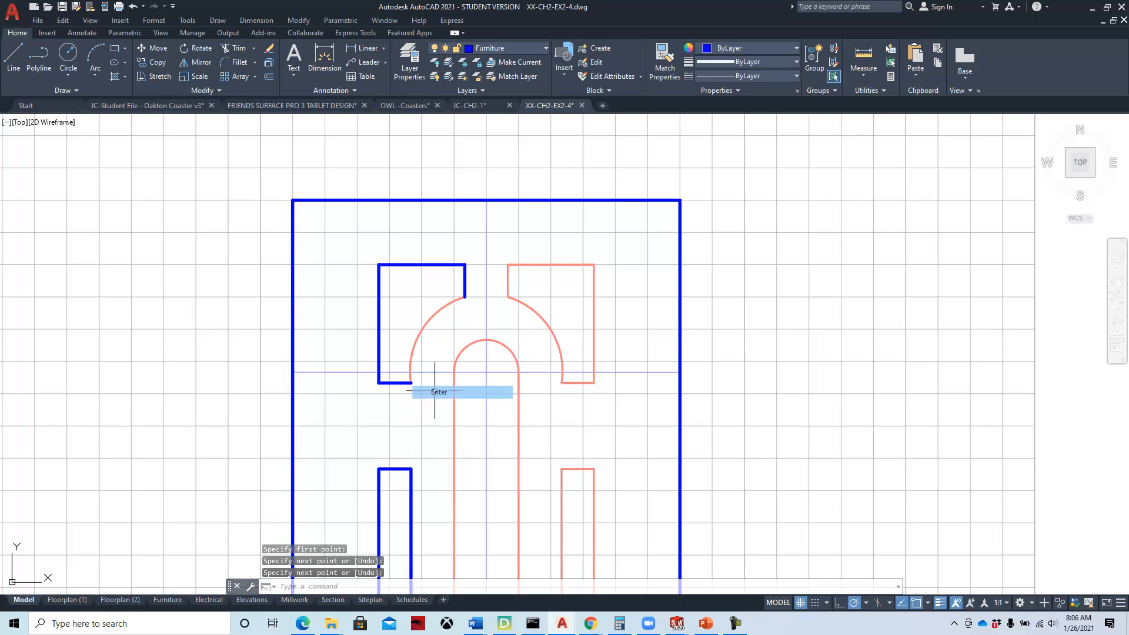
pyautogui.click(96, 76)
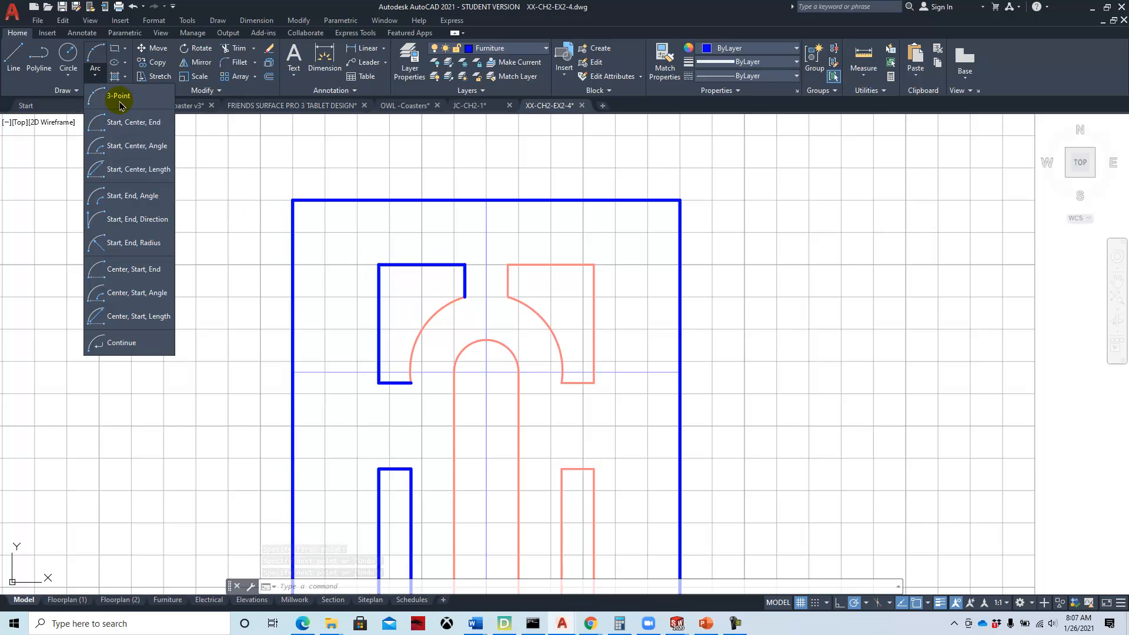
pyautogui.click(118, 97)
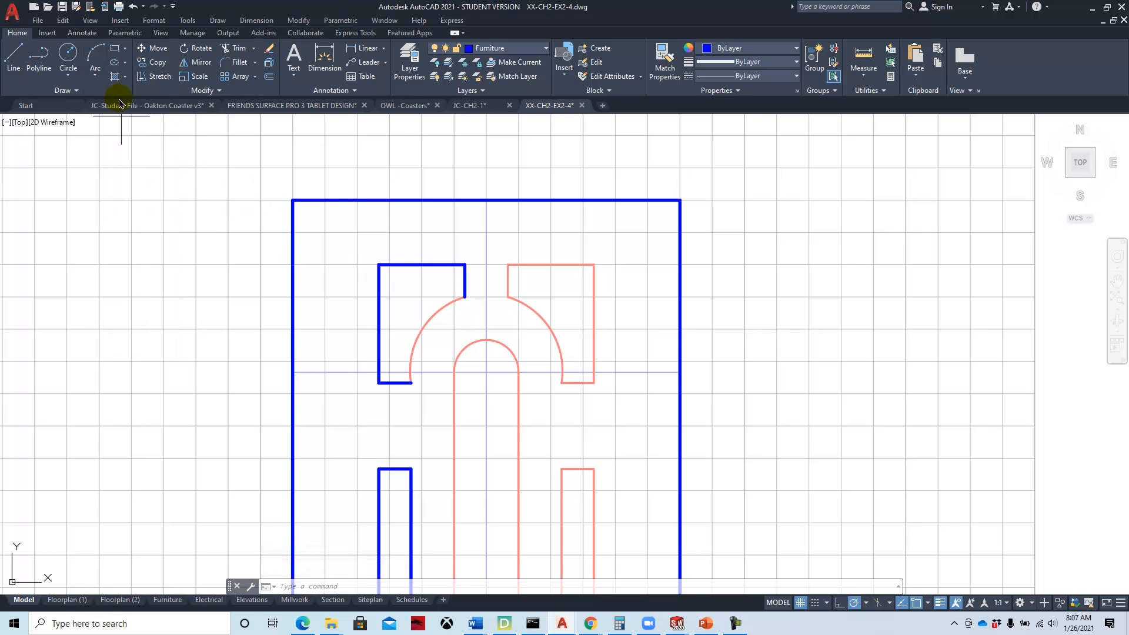
pyautogui.click(464, 296)
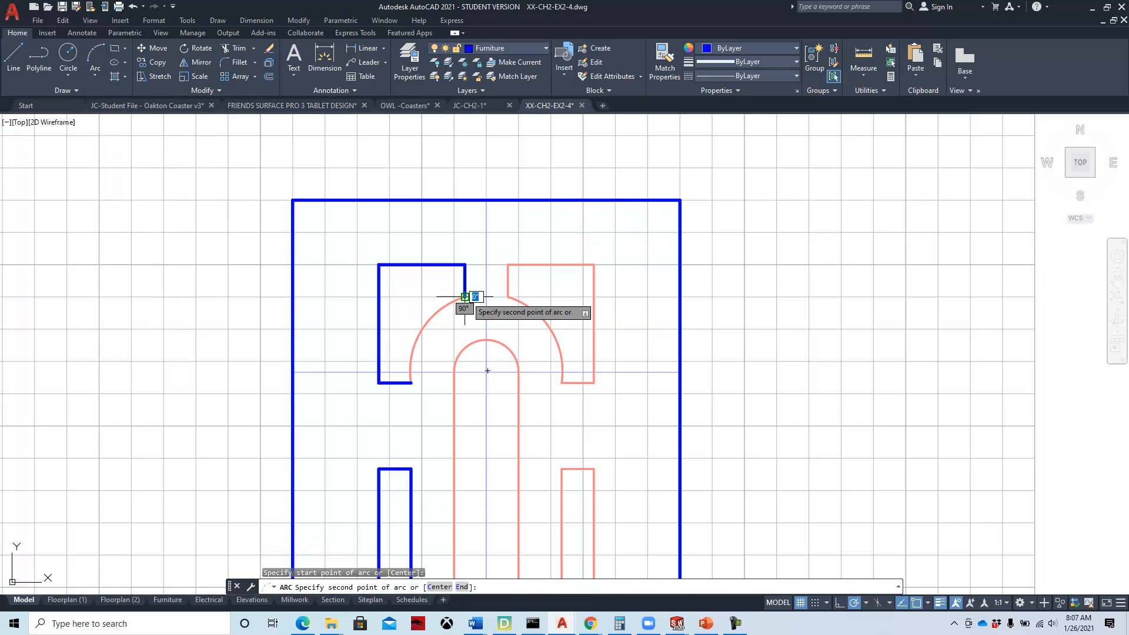
pyautogui.click(411, 383)
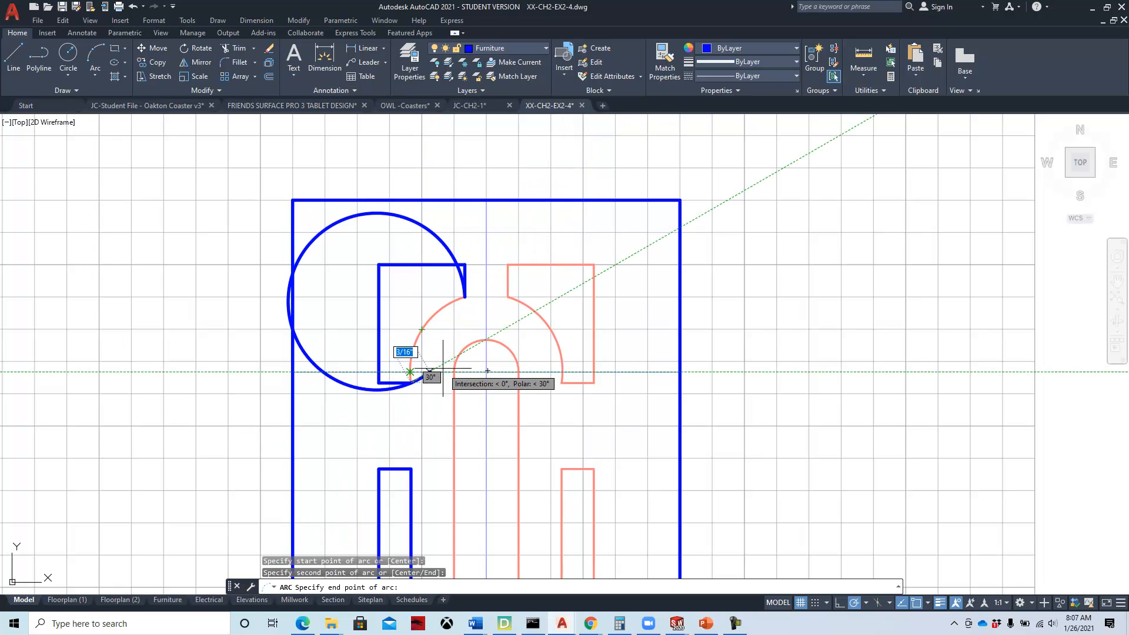
pyautogui.press('Return')
pyautogui.press('Escape')
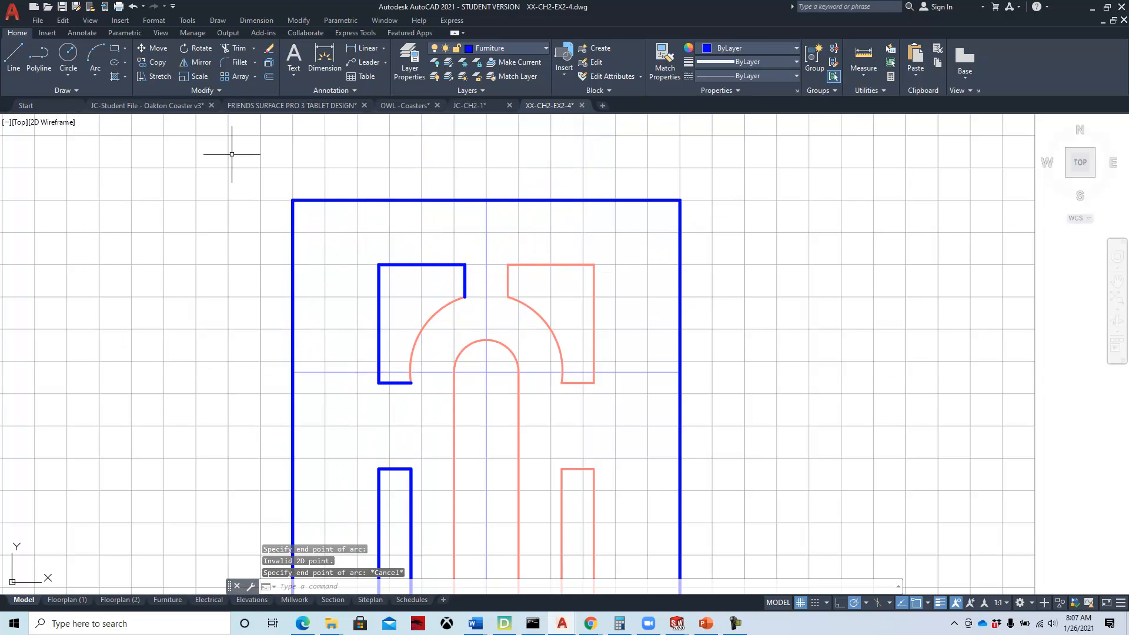
# Draw a three-point arc from the upper-left panel's short bottom edge to the lower end of its short inner vertical edge
pyautogui.click(92, 59)
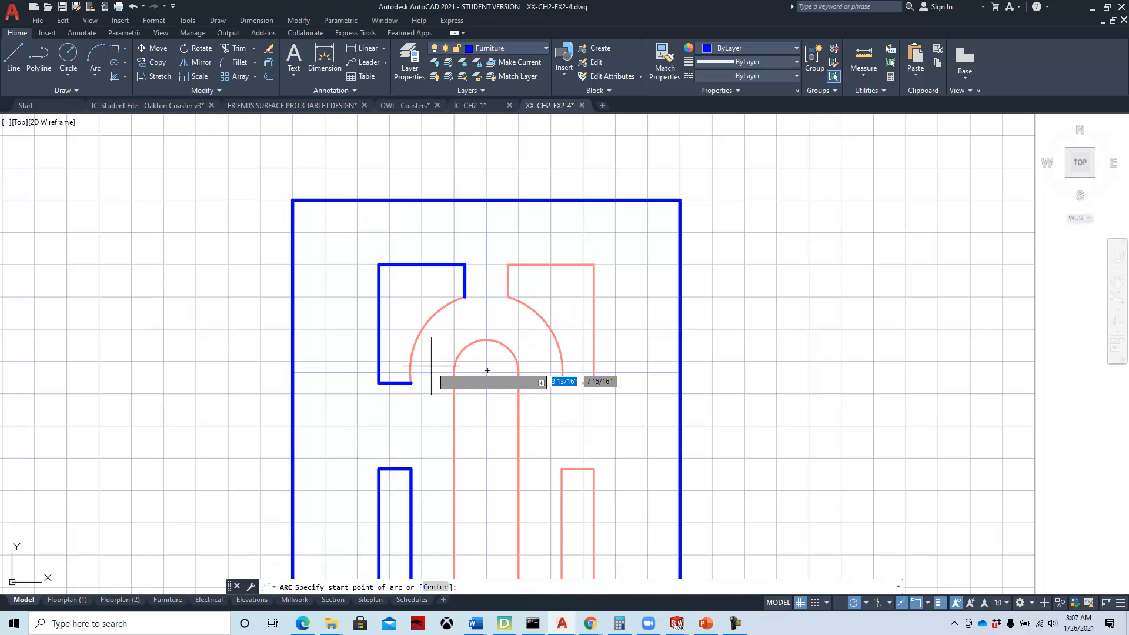
pyautogui.click(411, 382)
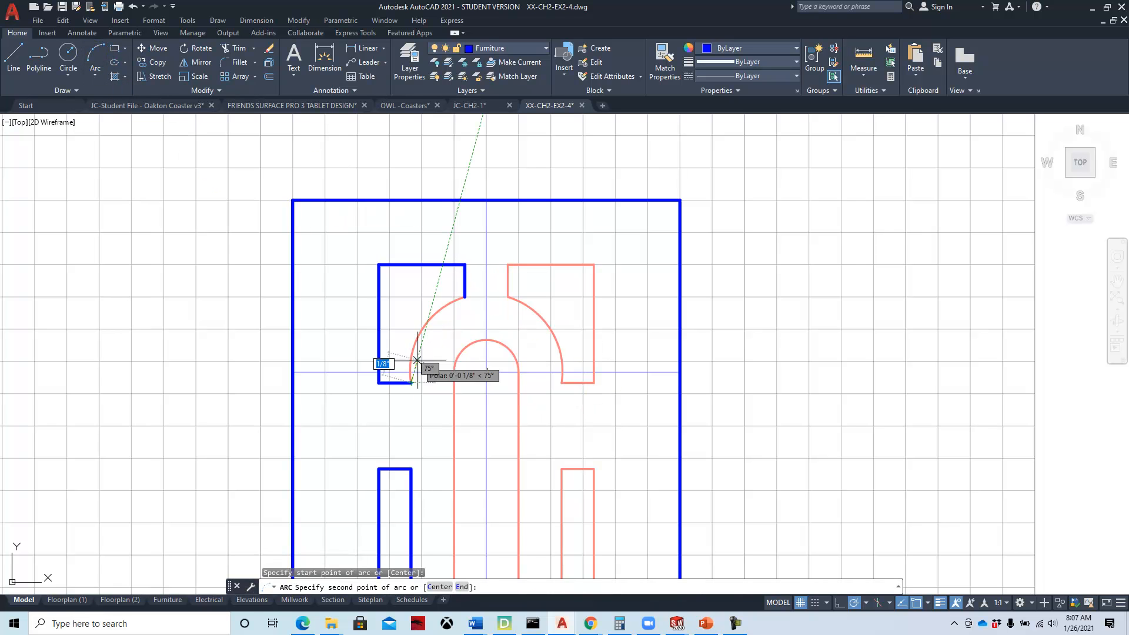
pyautogui.click(464, 297)
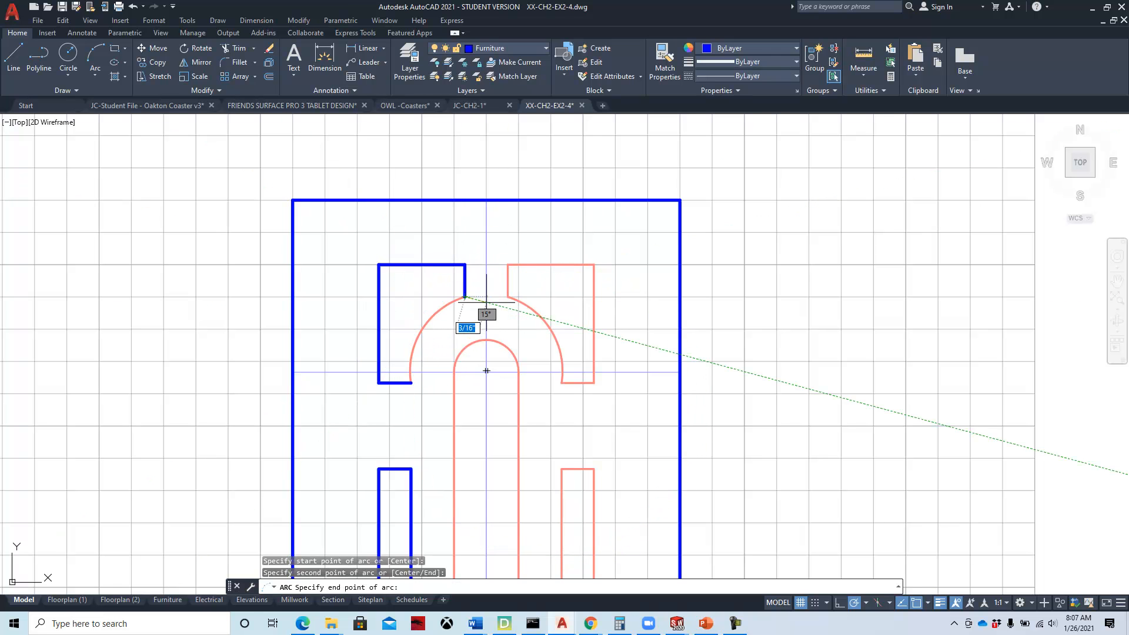
pyautogui.scroll(5, 471, 311)
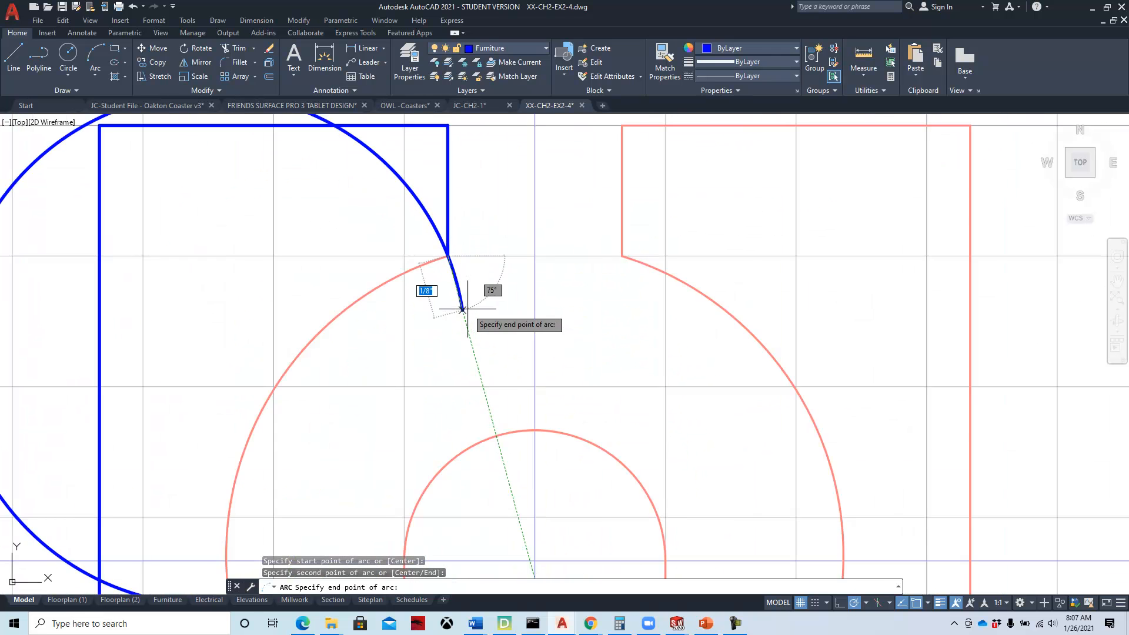
pyautogui.click(460, 256)
# Stretch the arc's upper end to the inner edge's lower endpoint and its midpoint onto the template arc
pyautogui.click(455, 257)
pyautogui.click(461, 256)
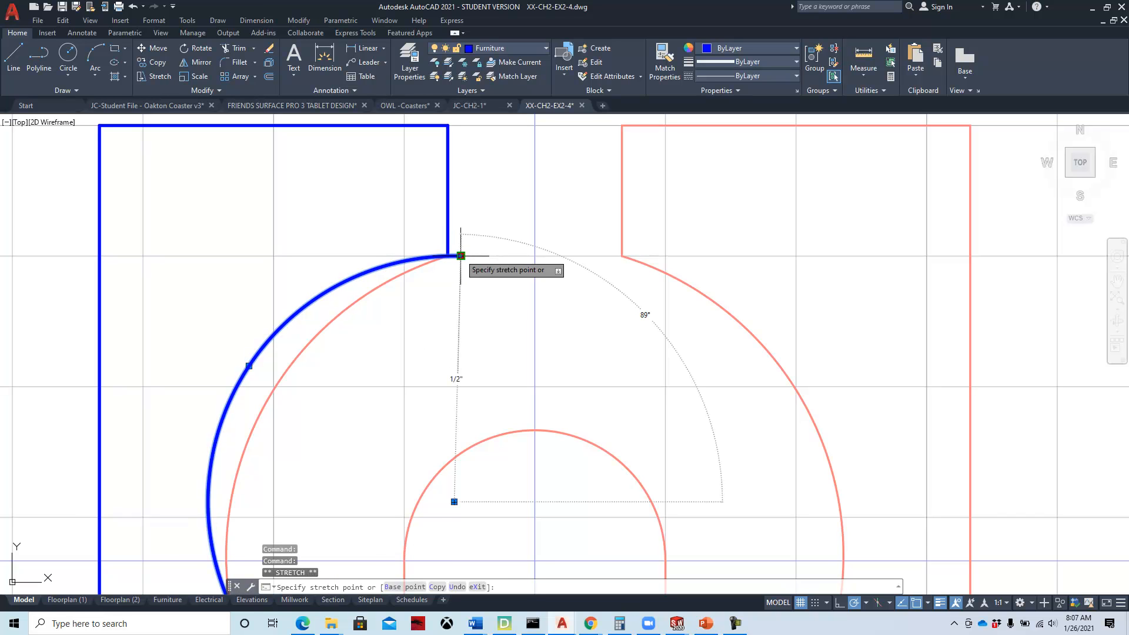
pyautogui.click(447, 256)
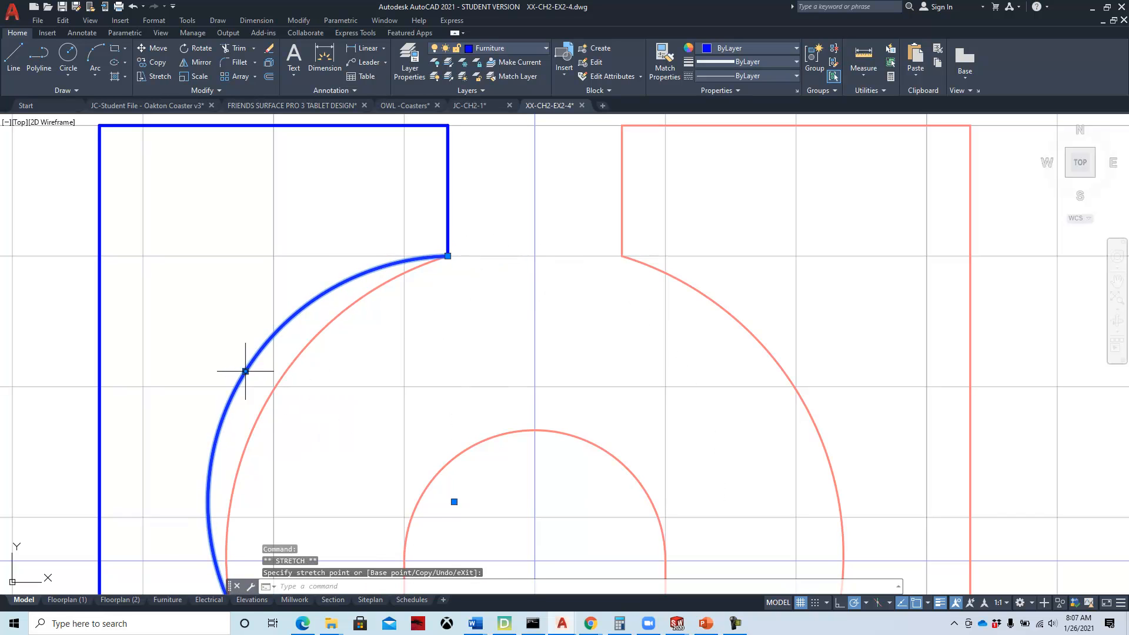
pyautogui.click(272, 387)
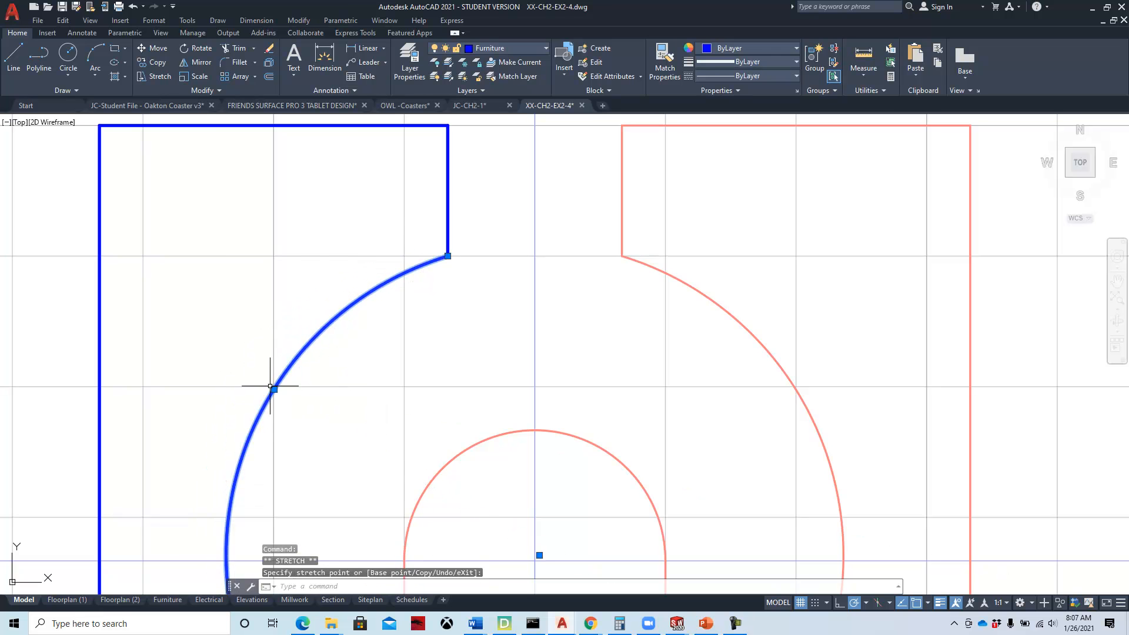
pyautogui.scroll(-4, 411, 378)
pyautogui.moveTo(431, 383); pyautogui.dragTo(389, 310, button='middle')
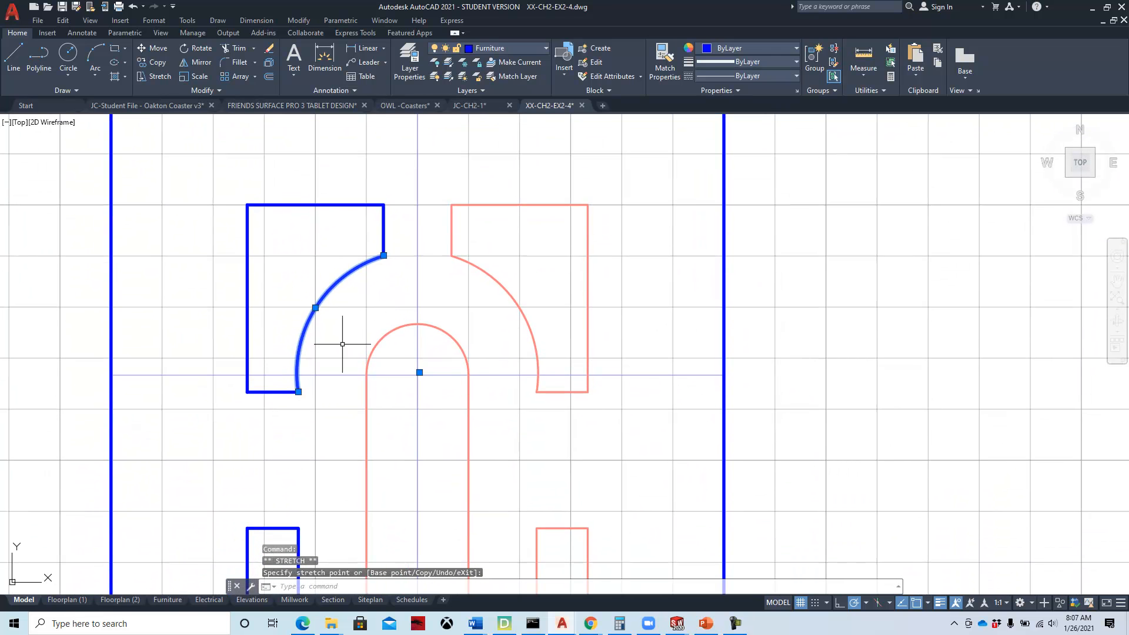
pyautogui.press('Escape')
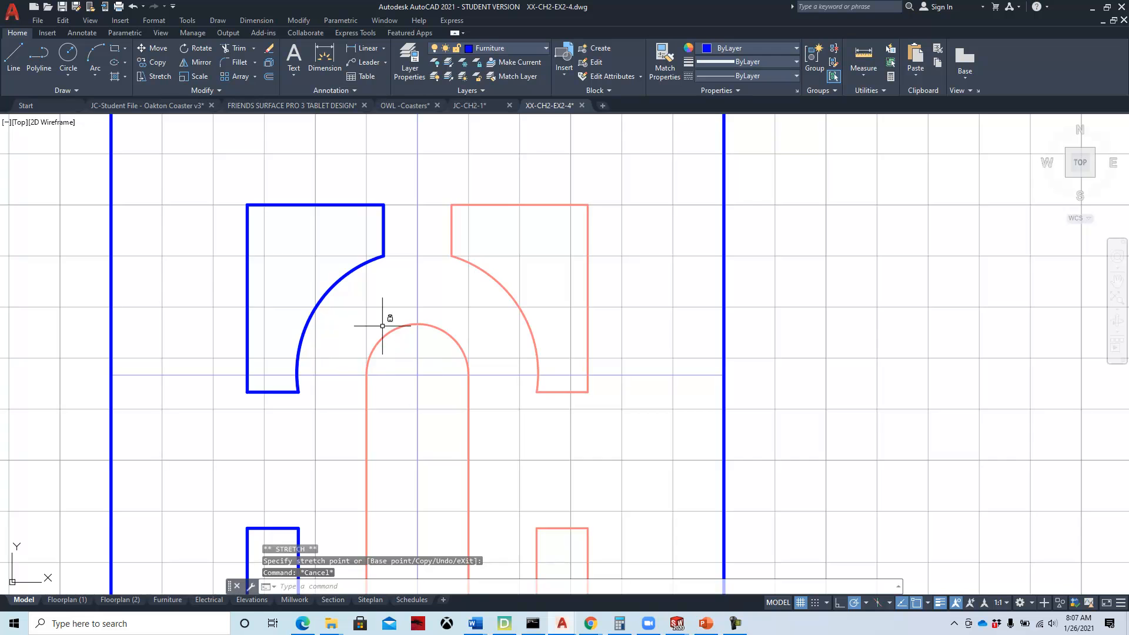
# Trace the lower center panel with a rectangle from the template's lower-left corner towards its upper-right corner
pyautogui.scroll(-6, 382, 326)
pyautogui.moveTo(464, 362); pyautogui.dragTo(466, 311, button='middle')
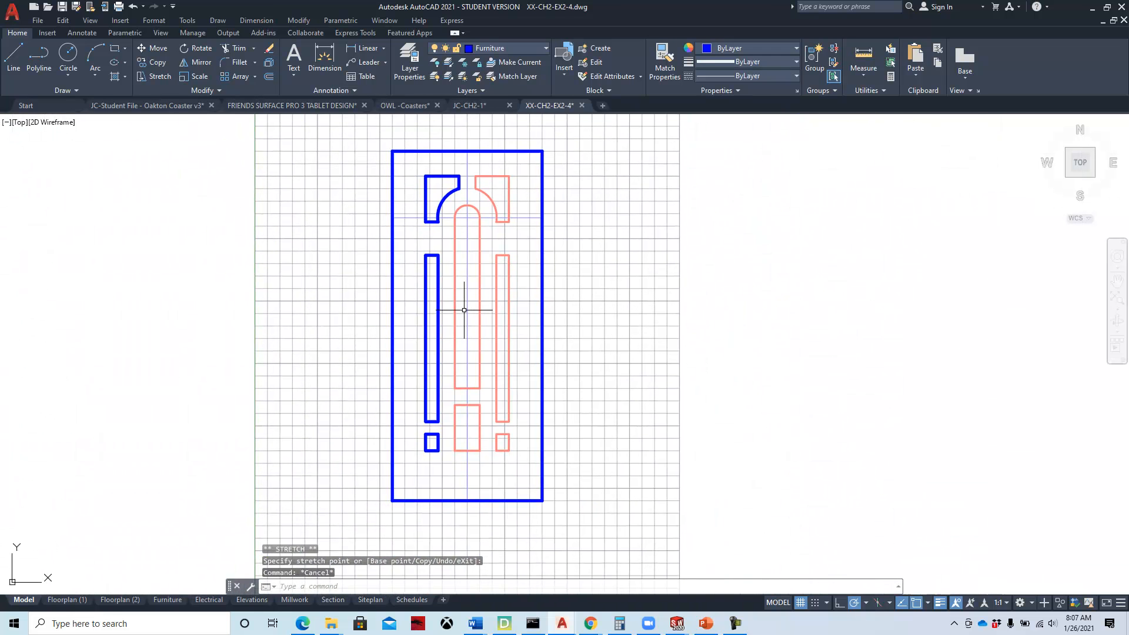
pyautogui.click(115, 51)
pyautogui.click(455, 451)
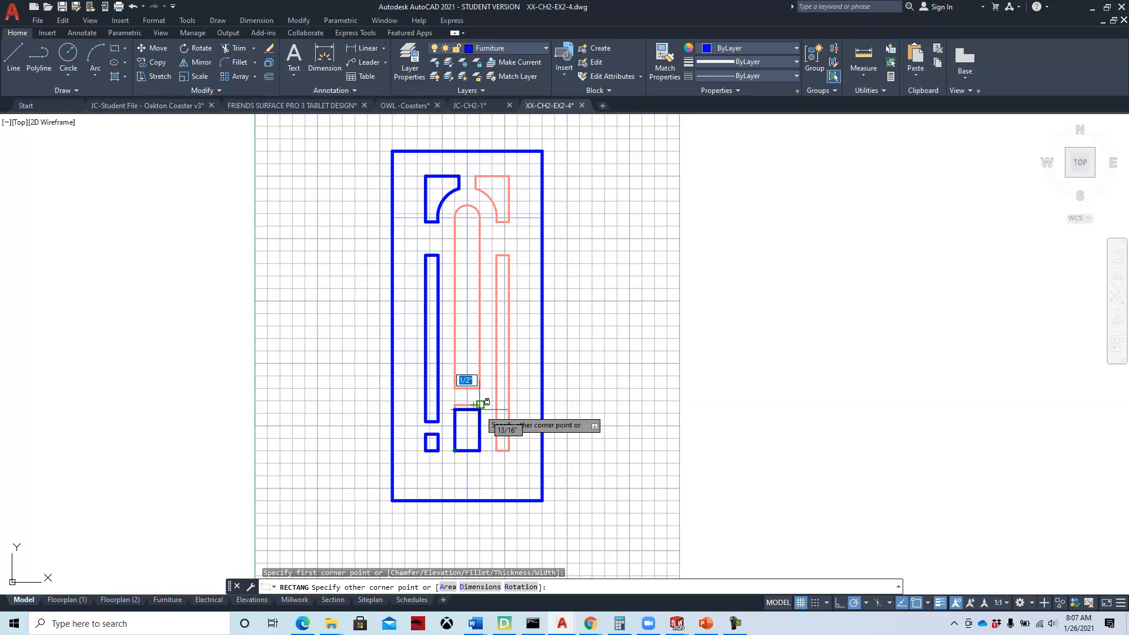
pyautogui.click(480, 404)
# Stretch both upper corners of the lower center rectangle up to the template panel's top corners
pyautogui.scroll(4, 502, 480)
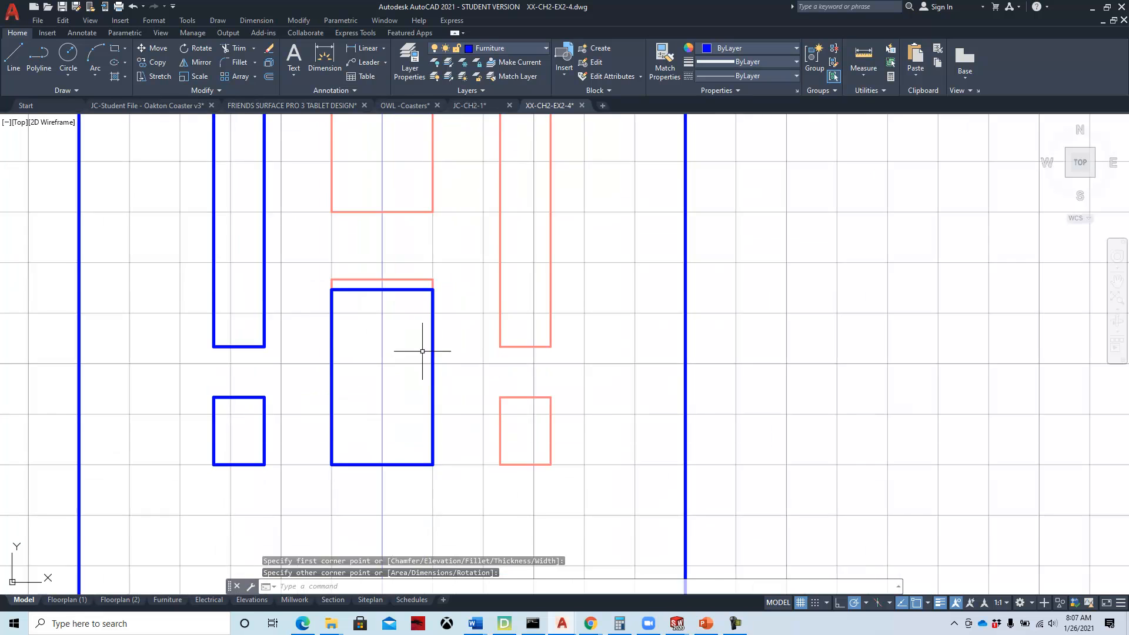
pyautogui.click(409, 402)
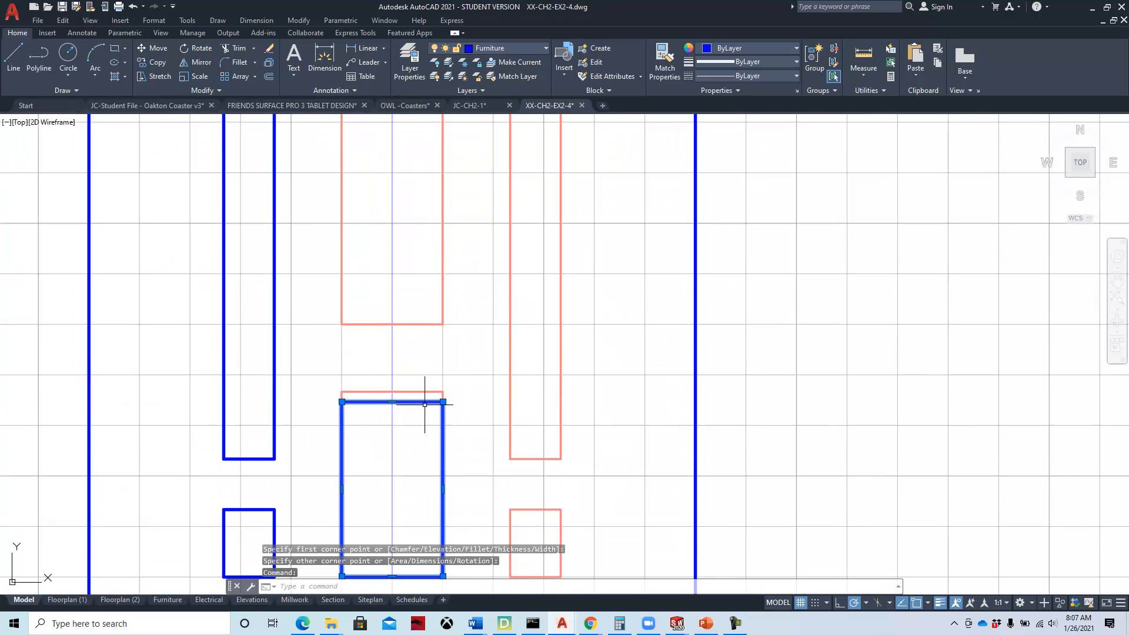
pyautogui.click(443, 402)
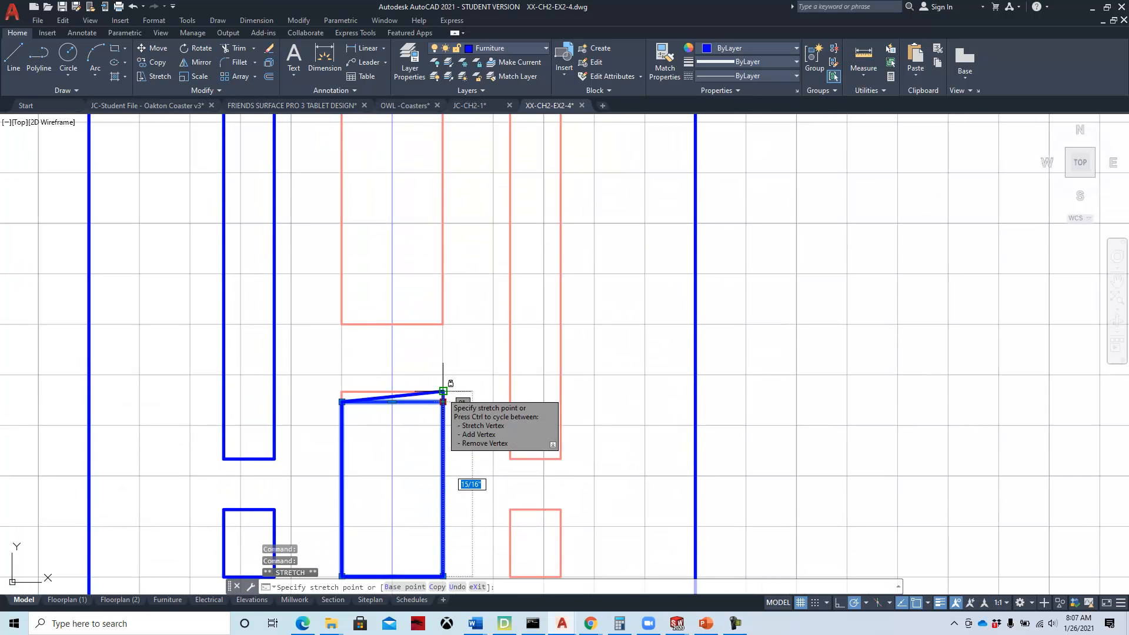
pyautogui.click(342, 401)
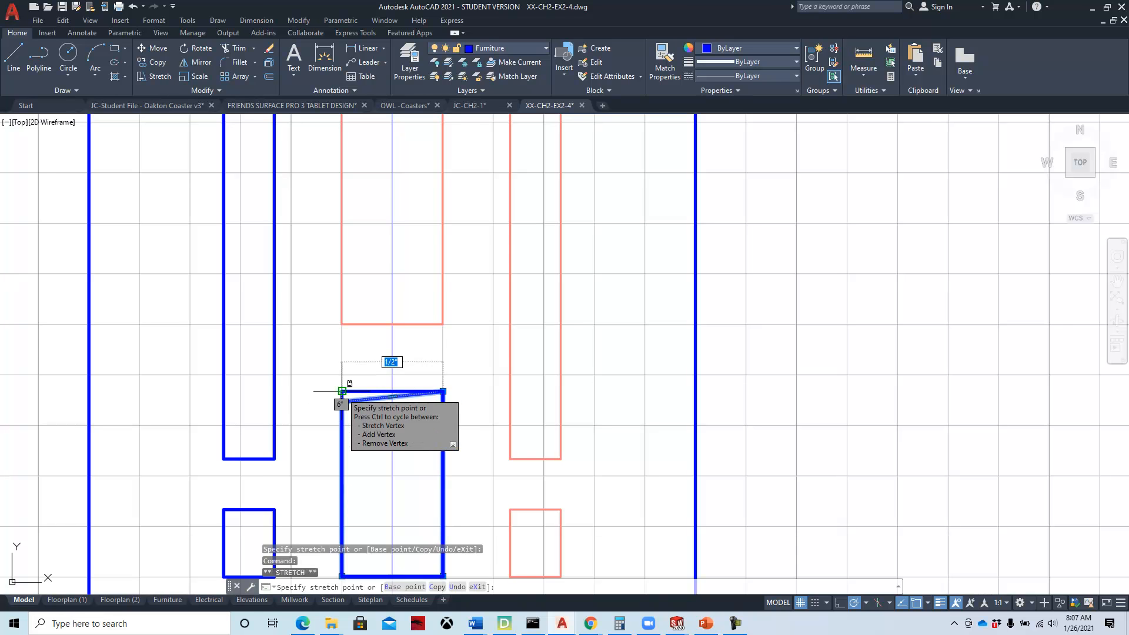
pyautogui.click(342, 391)
pyautogui.scroll(-1, 481, 438)
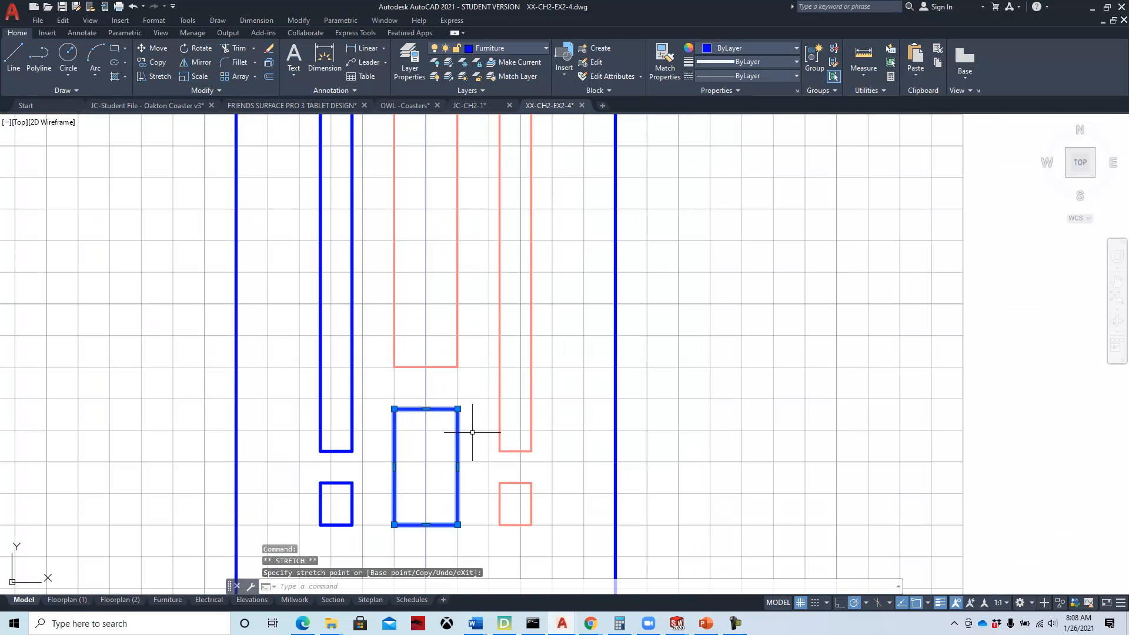
pyautogui.press('Escape')
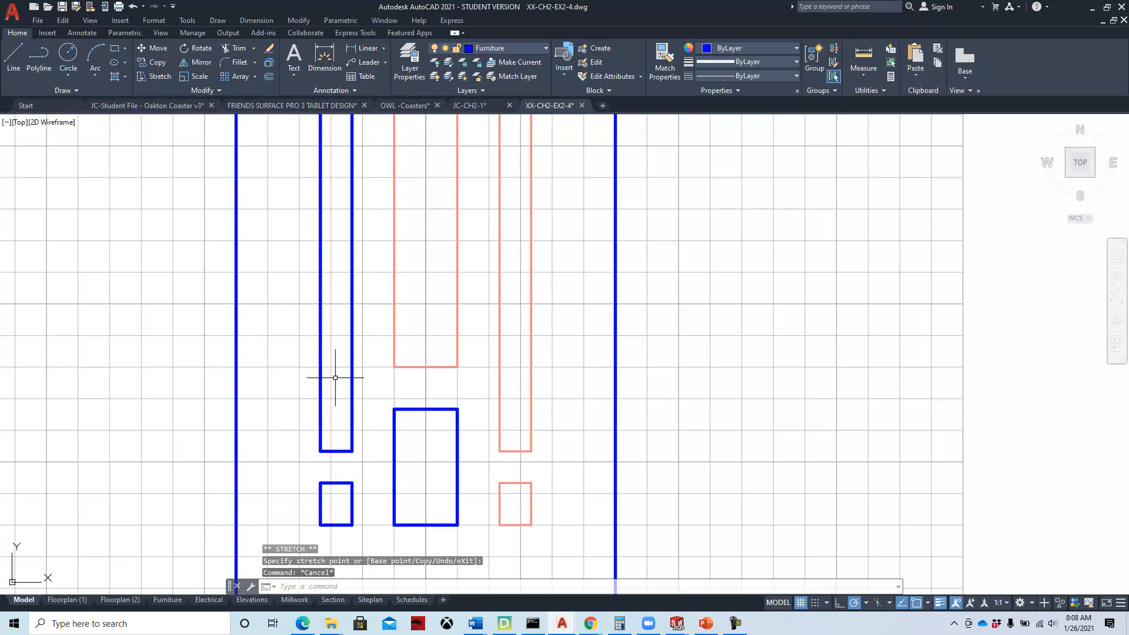
# Trace the small panel at the door's lower right with a rectangle between its lower-left and upper-right corners
pyautogui.click(115, 51)
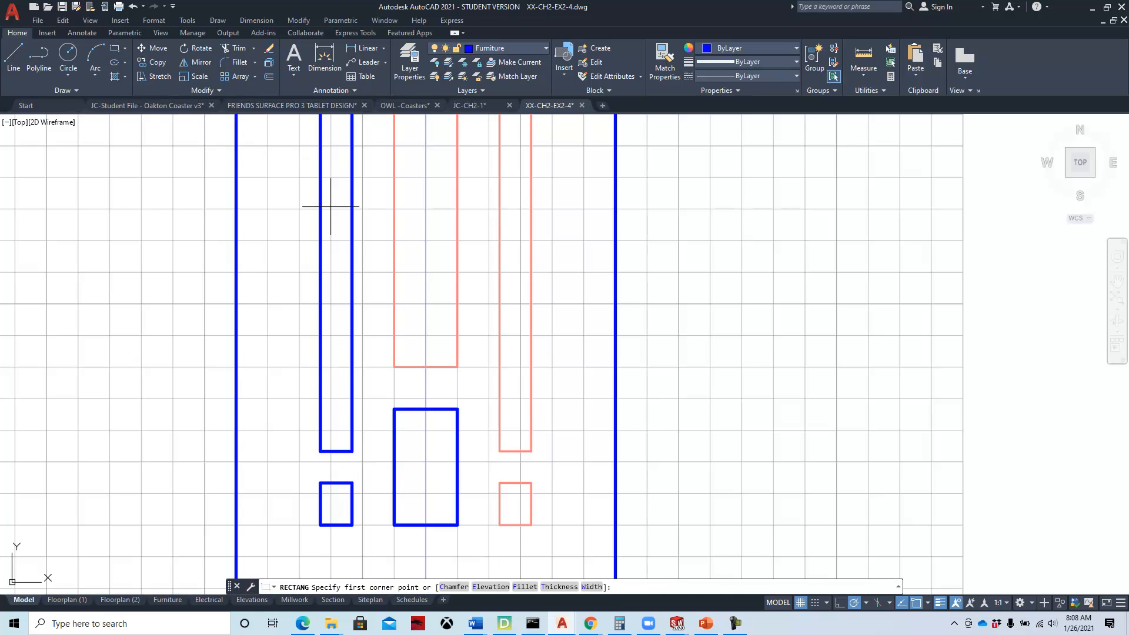
pyautogui.click(499, 525)
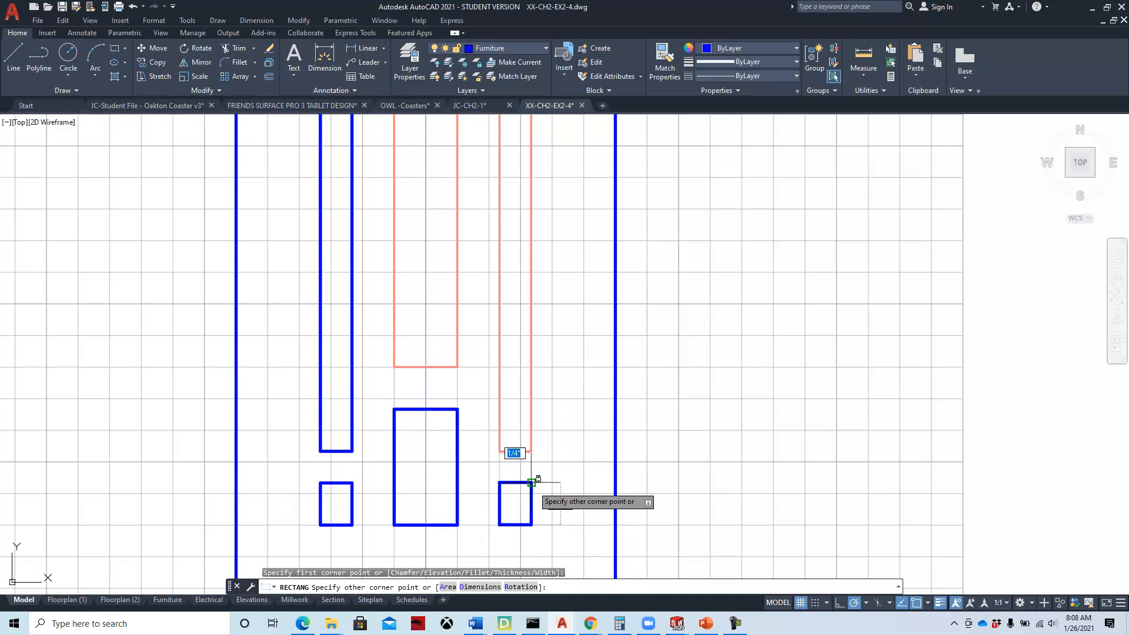
pyautogui.click(532, 484)
# Trace the tall narrow panel above the small lower-right panel with a rectangle between its opposite corners
pyautogui.moveTo(425, 366)
pyautogui.mouseDown(button='middle')
pyautogui.moveTo(448, 465)
pyautogui.moveTo(450, 417)
pyautogui.mouseUp(button='middle')
pyautogui.scroll(-1, 448, 464)
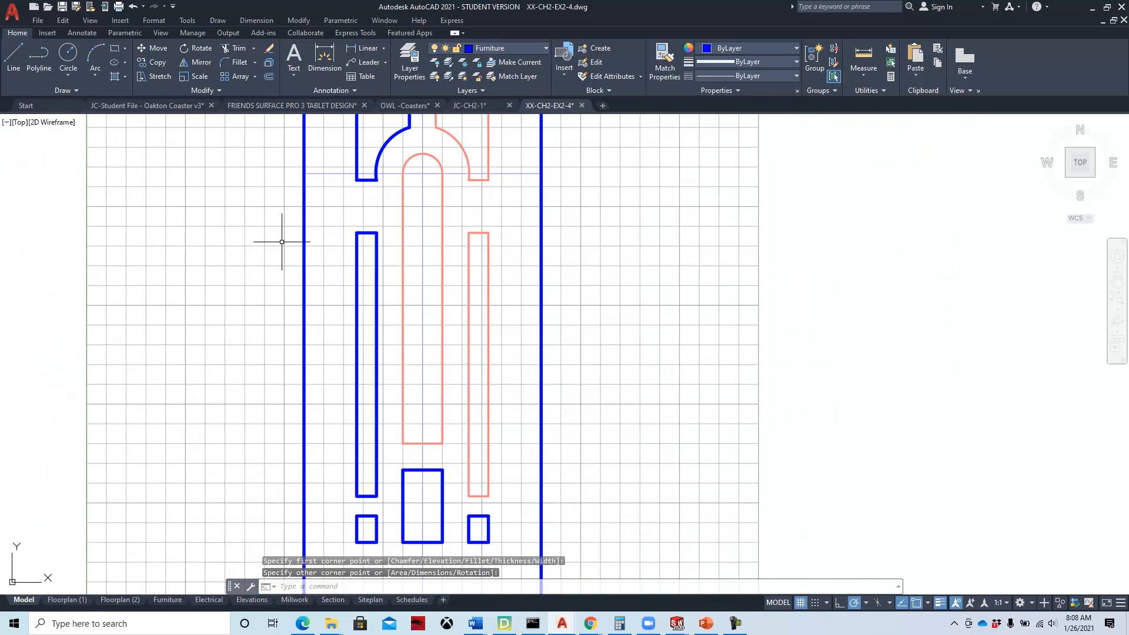
pyautogui.click(114, 49)
pyautogui.click(470, 496)
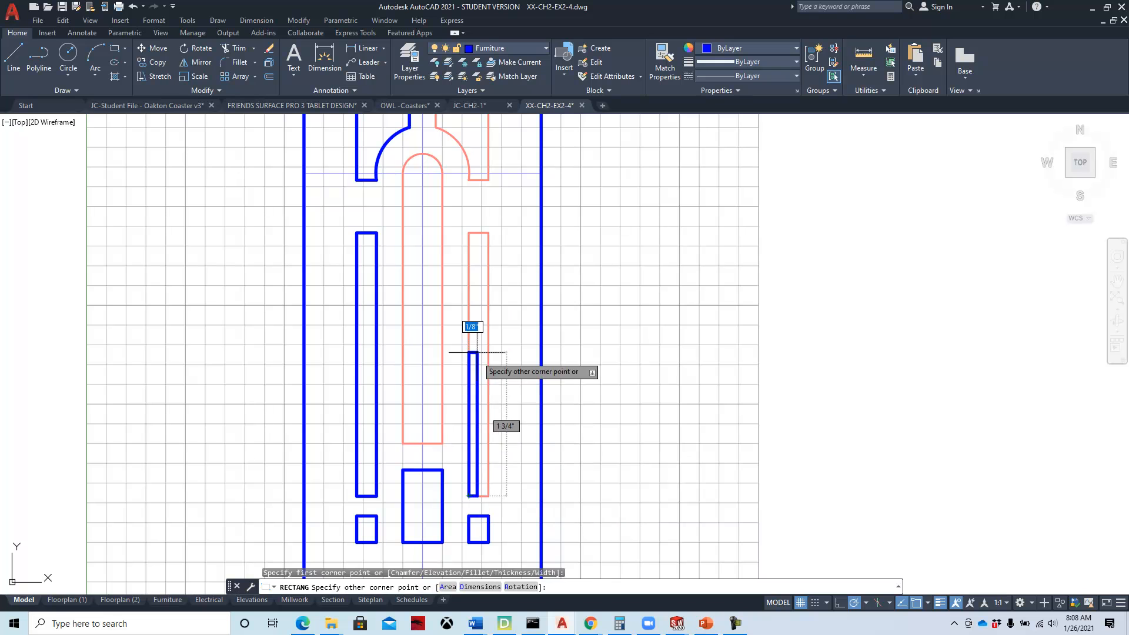
pyautogui.click(489, 233)
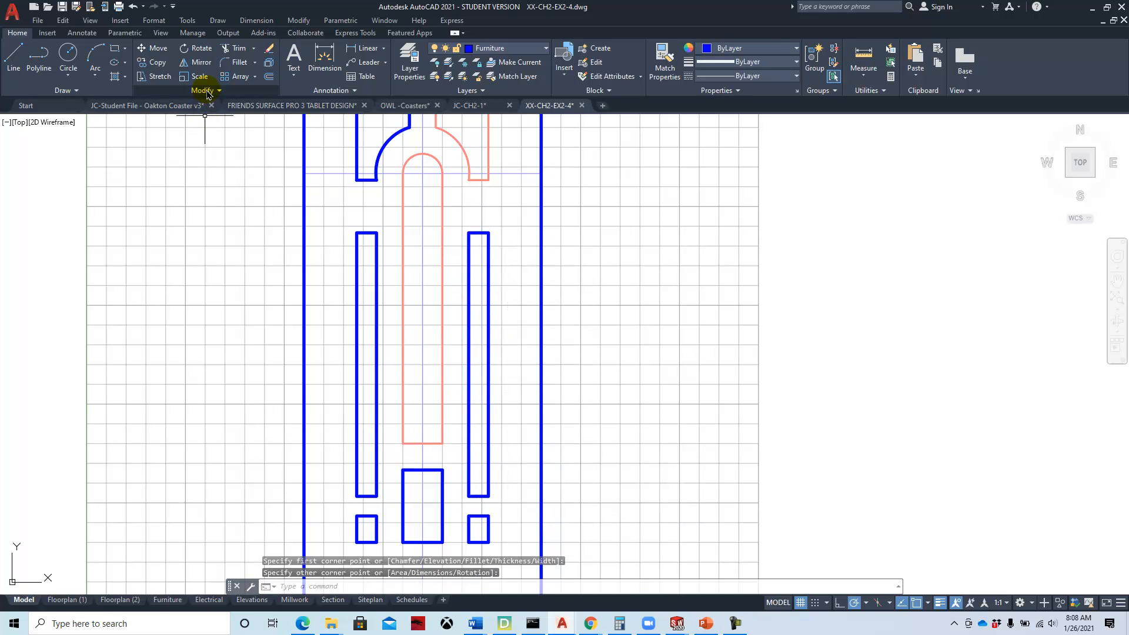
# Draw a vertical line from the midpoint of the door's top edge to the top of the center panel's arch
pyautogui.scroll(-2, 386, 320)
pyautogui.scroll(1, 378, 390)
pyautogui.scroll(3, 492, 310)
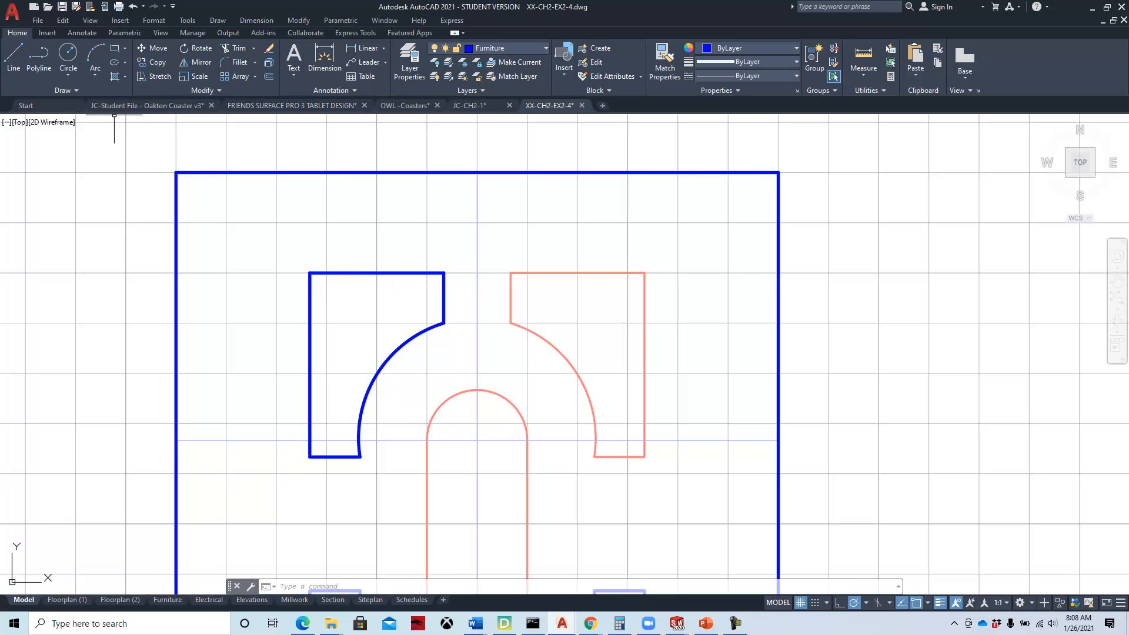
pyautogui.click(13, 58)
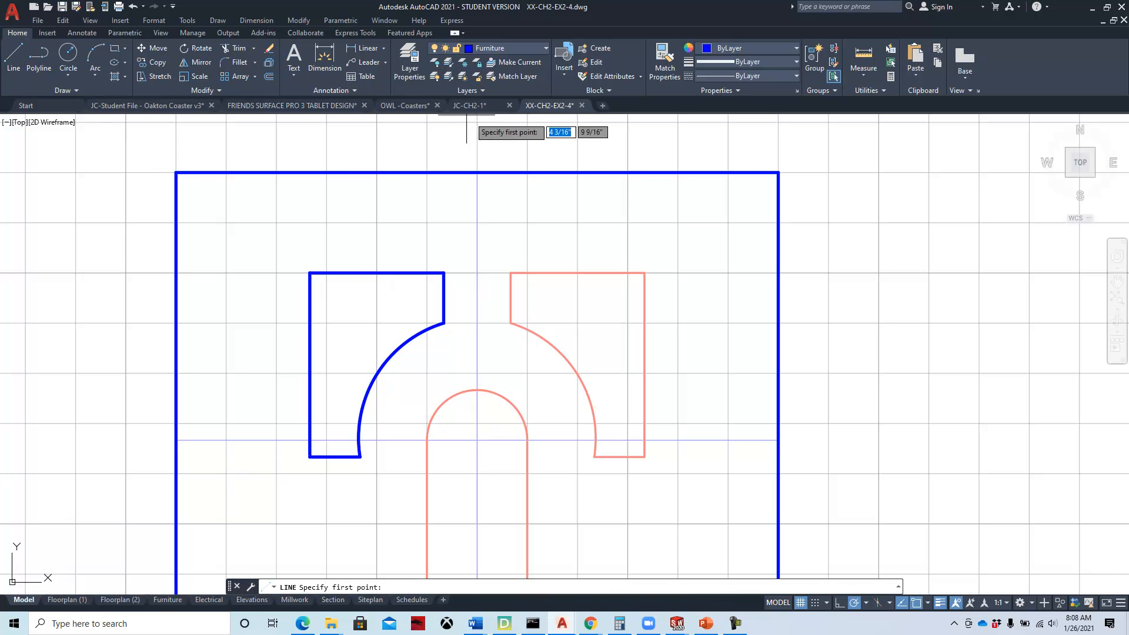
pyautogui.click(478, 172)
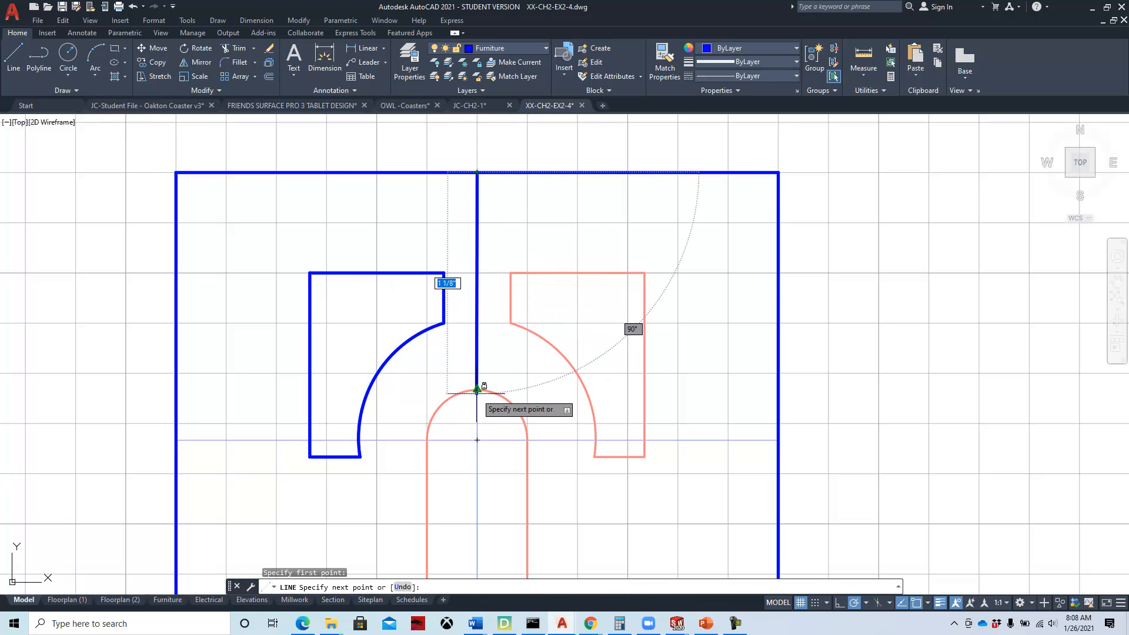
pyautogui.click(477, 390)
pyautogui.press('Escape')
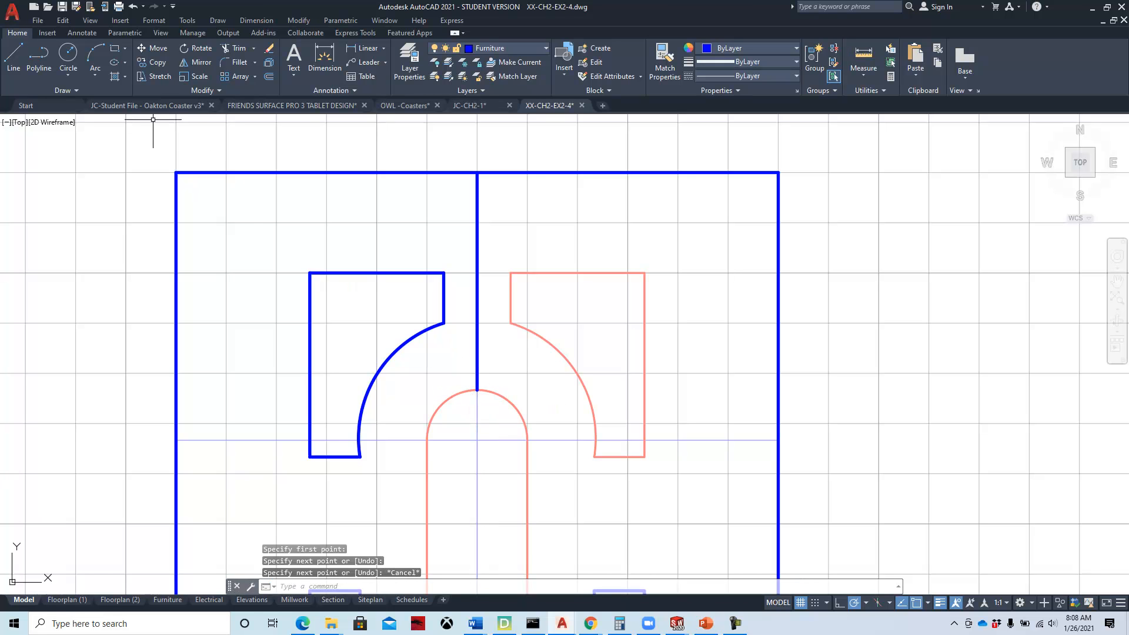
# Mirror the upper-left panel across the vertical helper line, keeping the original, and erase the helper line
pyautogui.click(200, 63)
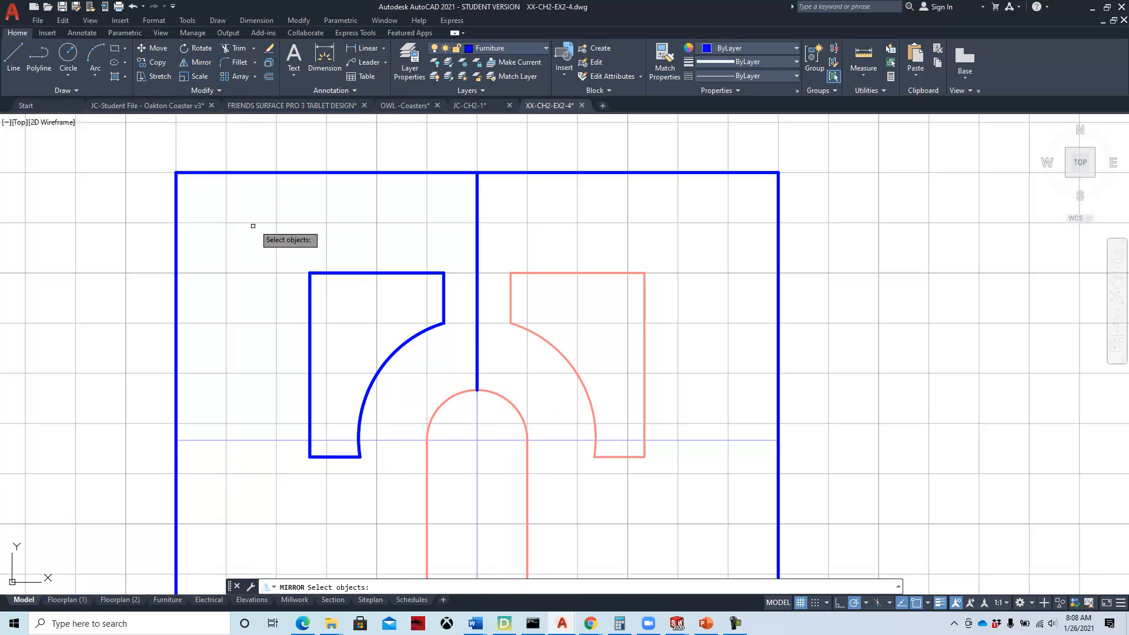
pyautogui.click(254, 240)
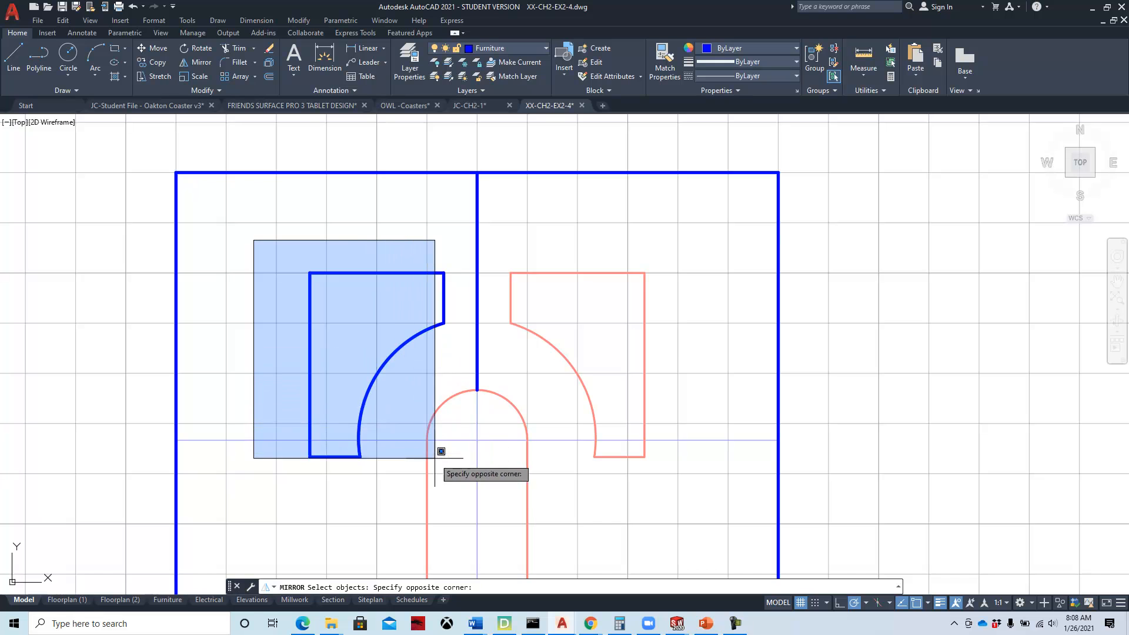
pyautogui.click(457, 488)
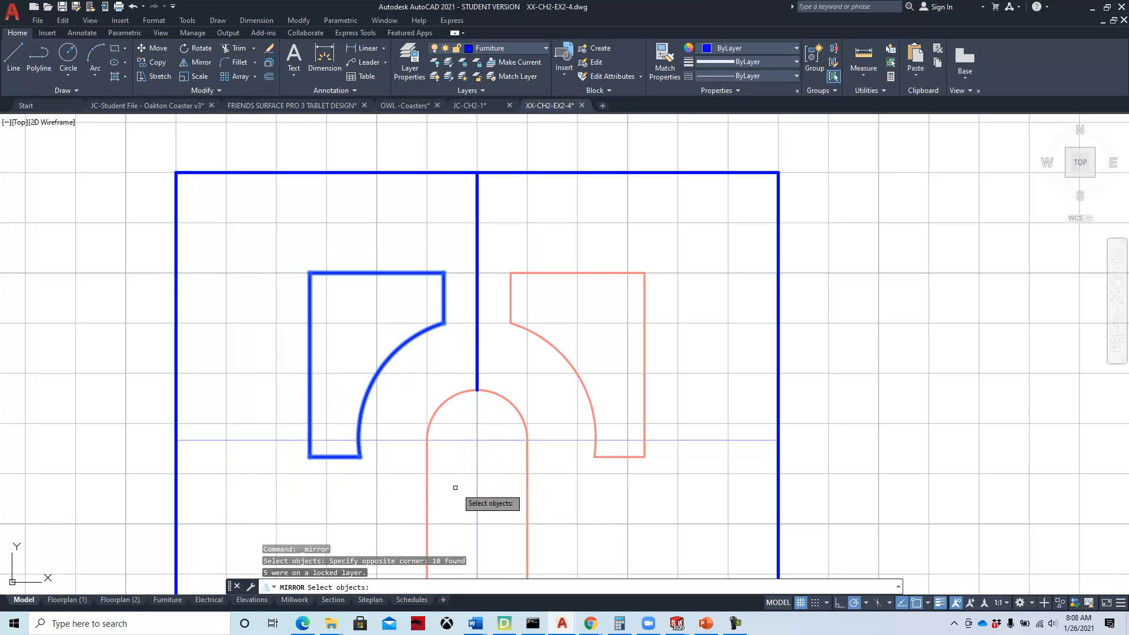
pyautogui.press('Return')
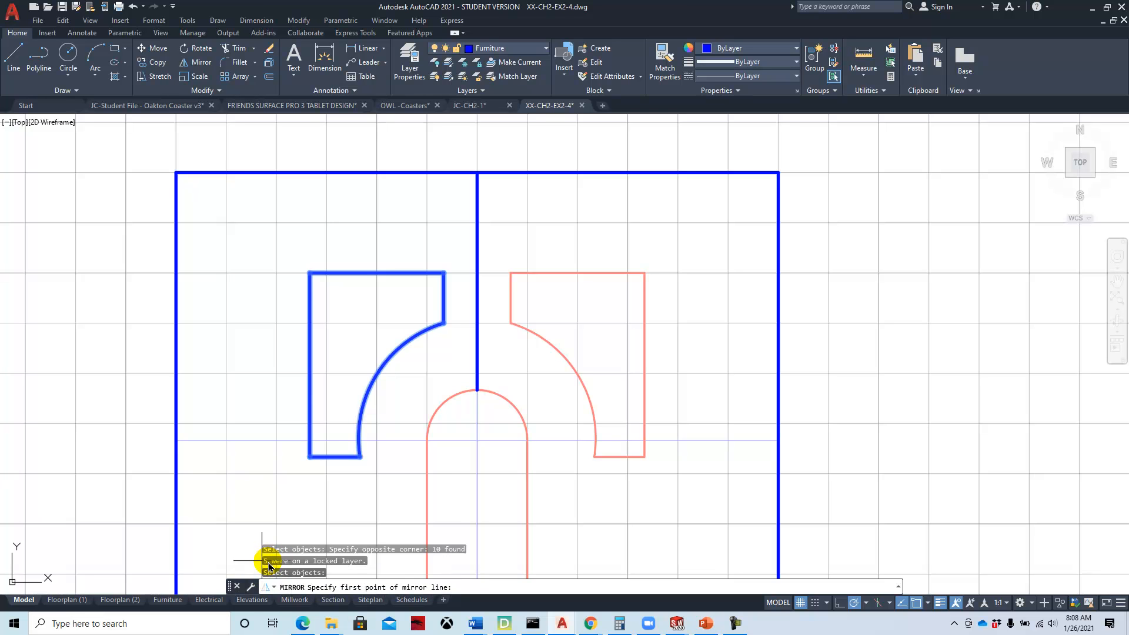
pyautogui.click(477, 172)
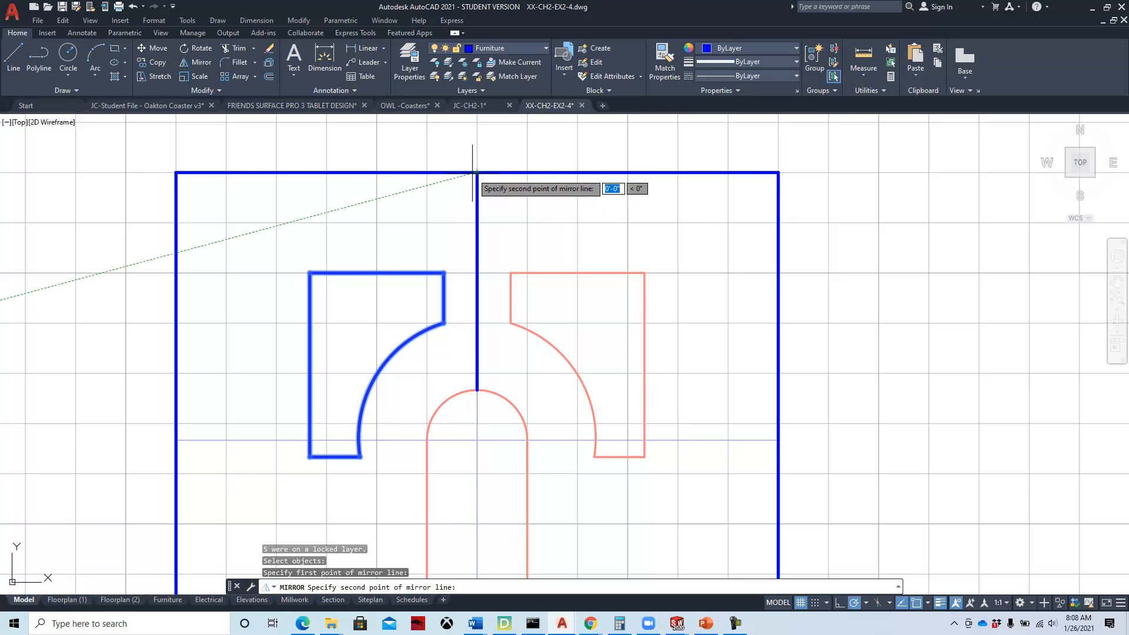
pyautogui.click(477, 390)
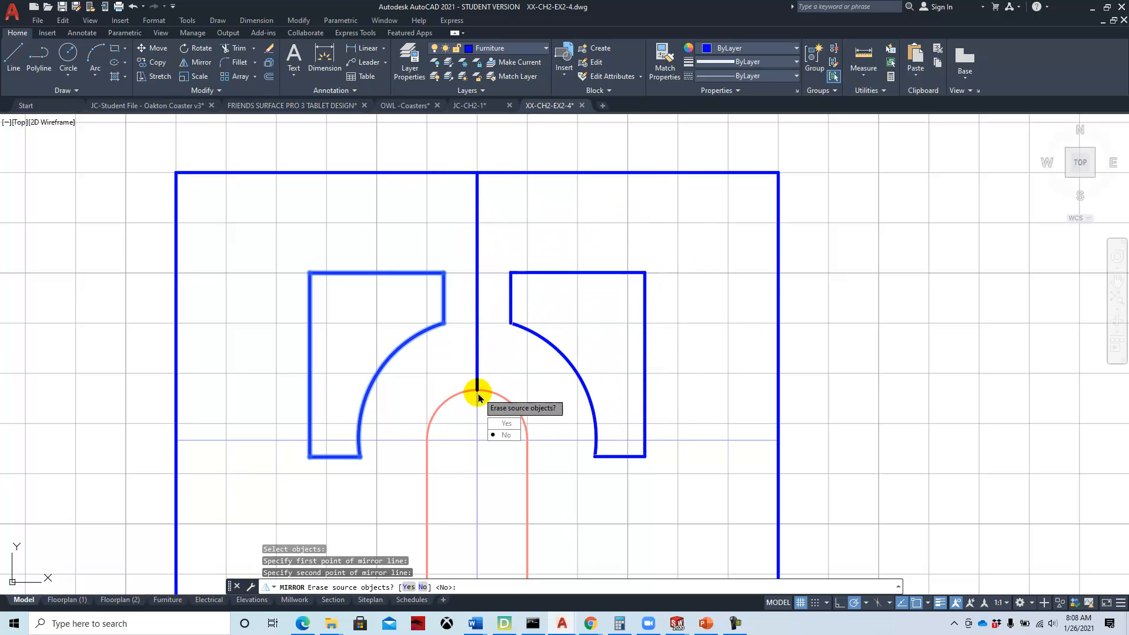
pyautogui.click(505, 436)
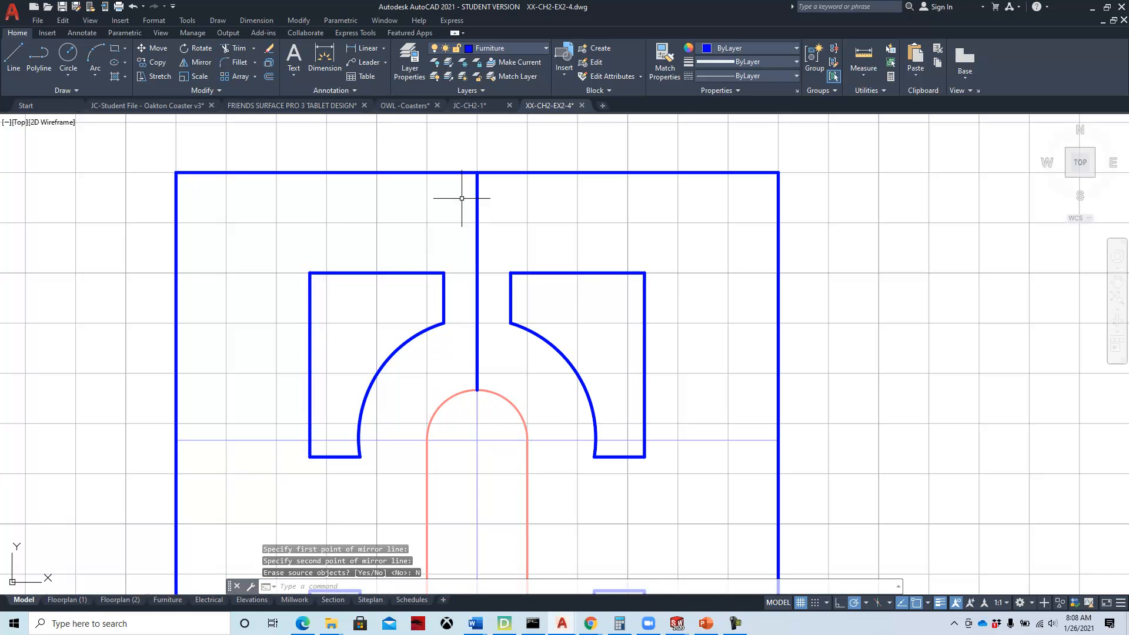
pyautogui.click(477, 212)
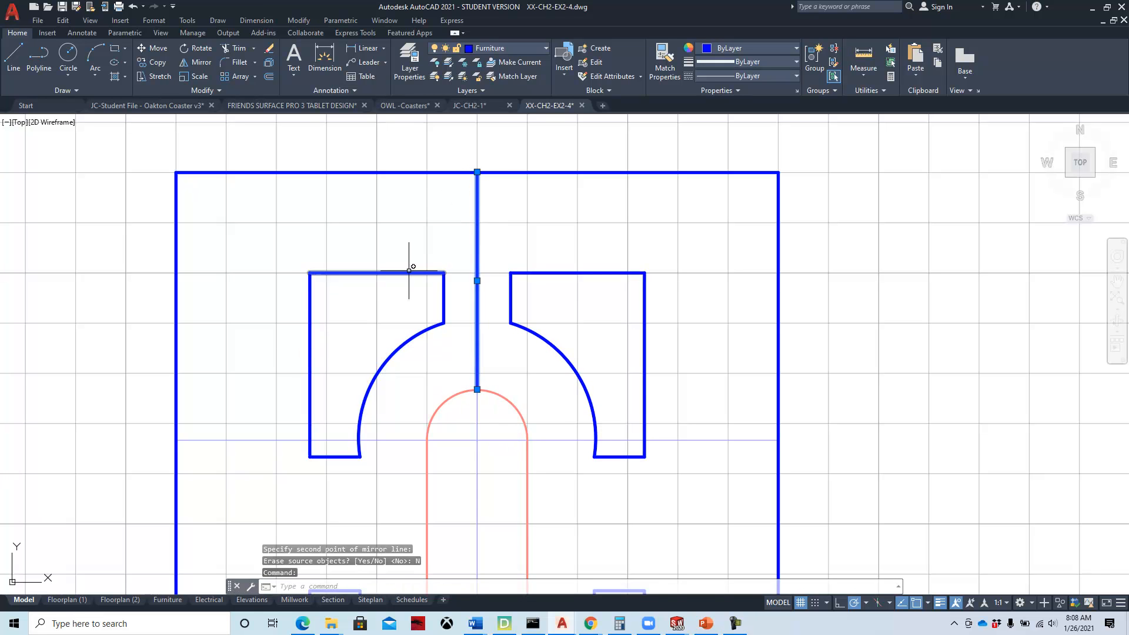
pyautogui.press('Delete')
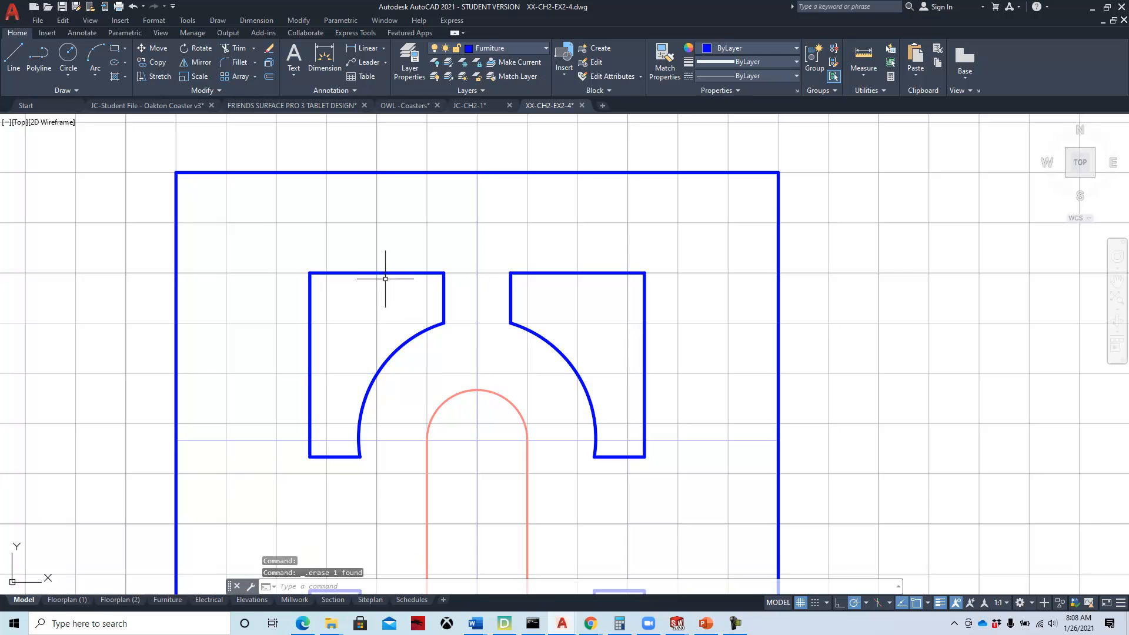
# Trace the straight part of the tall center panel with a rectangle from its lower-left corner to the arch's right end
pyautogui.scroll(-5, 383, 280)
pyautogui.moveTo(402, 261)
pyautogui.mouseDown(button='middle')
pyautogui.moveTo(426, 257)
pyautogui.moveTo(452, 203)
pyautogui.mouseUp(button='middle')
pyautogui.scroll(-3, 383, 253)
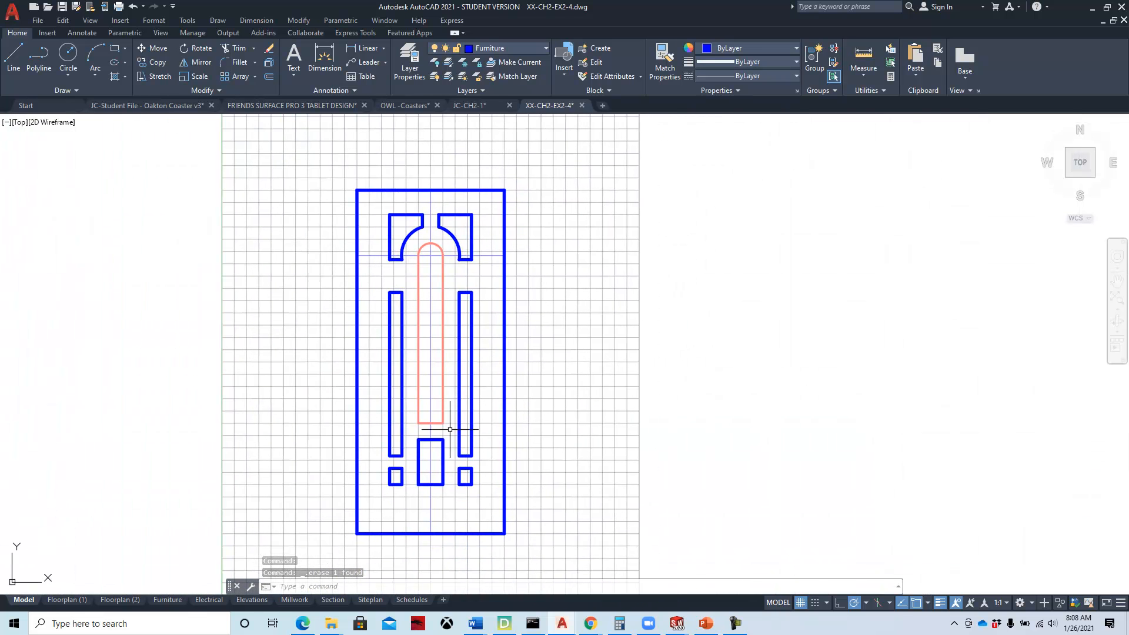
pyautogui.scroll(3, 438, 336)
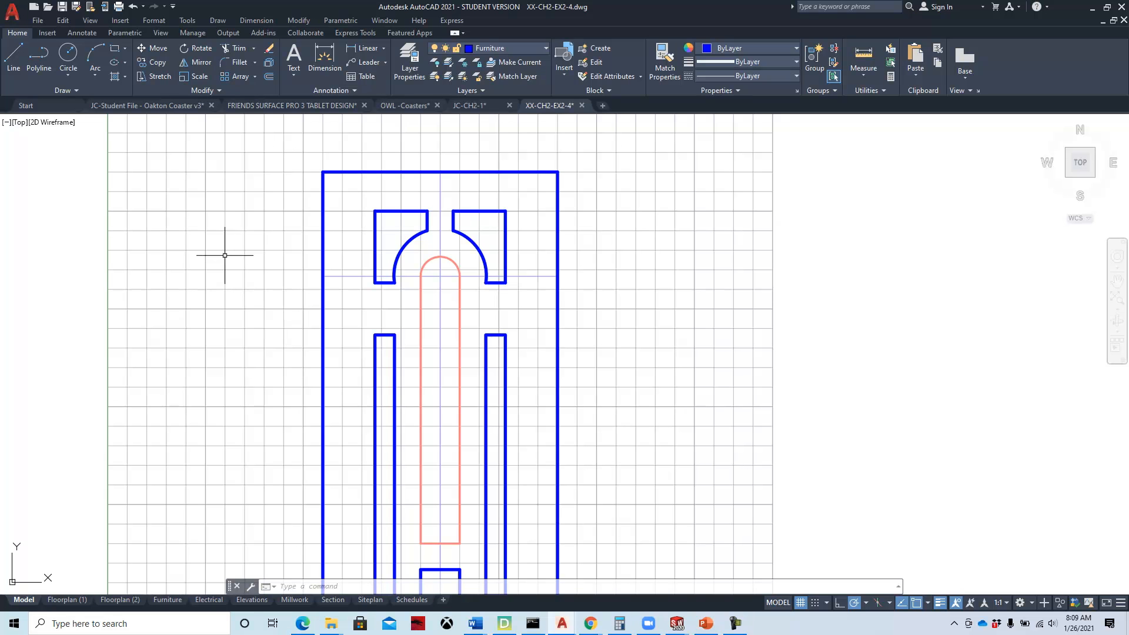
pyautogui.click(113, 52)
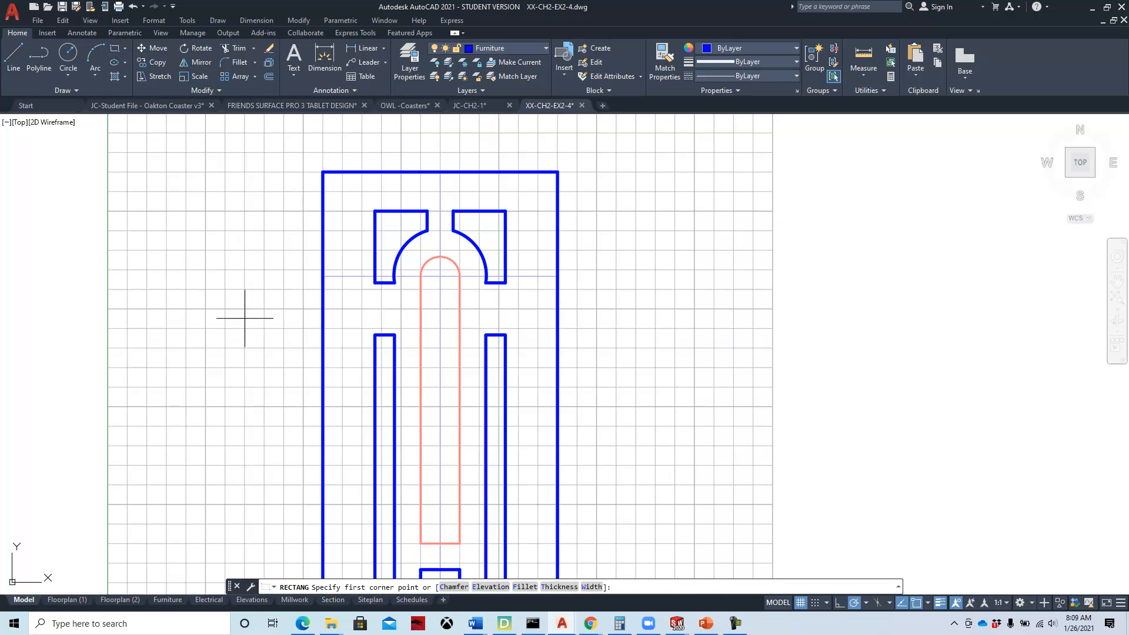
pyautogui.click(421, 544)
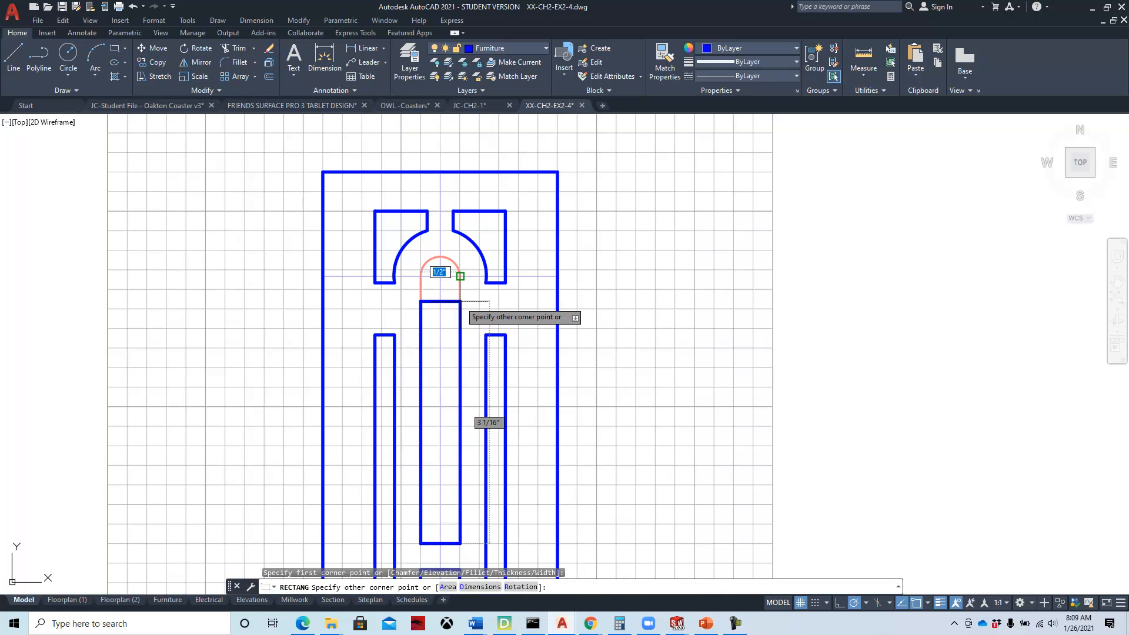
pyautogui.click(460, 276)
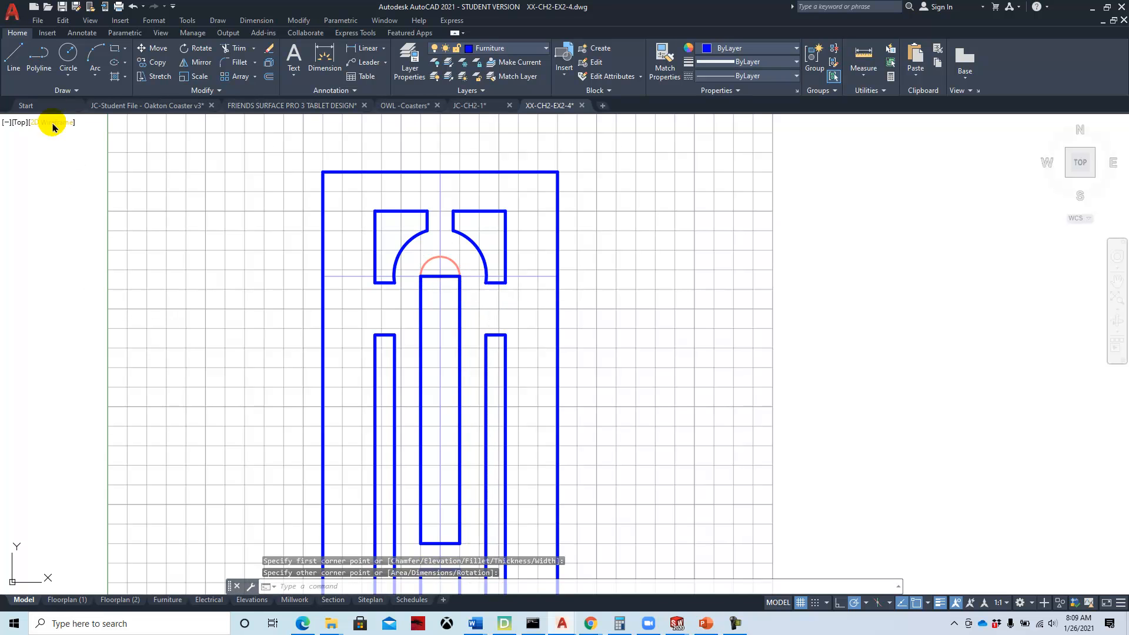
# Draw a circle centered on the midpoint of the center rectangle's top edge, with its radius reaching the rectangle's upper-left corner
pyautogui.click(68, 56)
pyautogui.scroll(8, 495, 309)
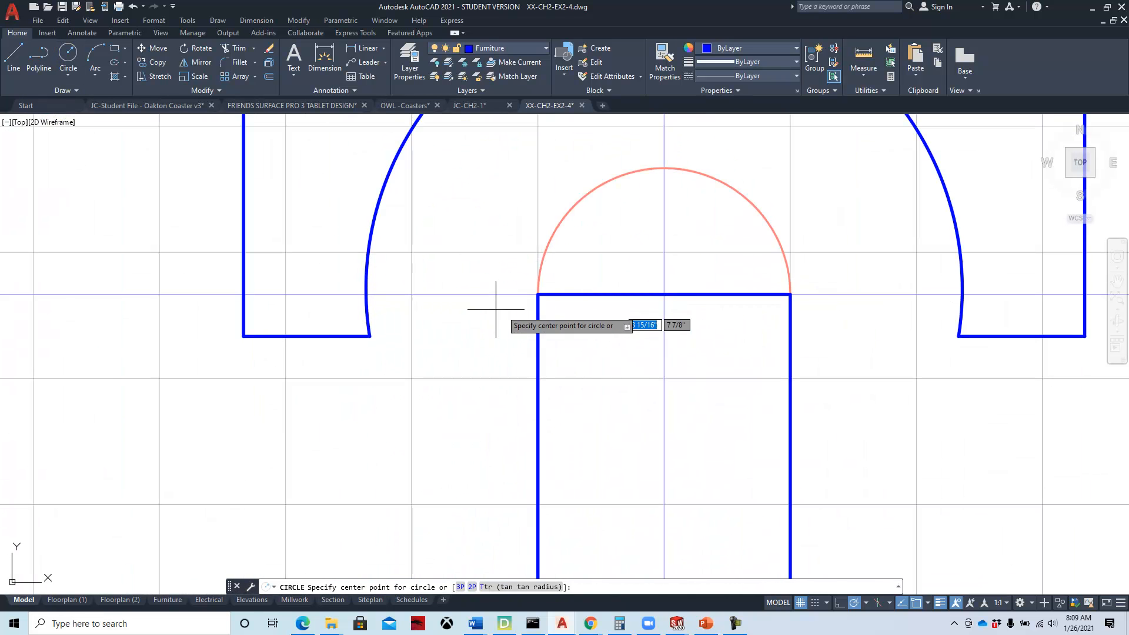
pyautogui.click(664, 294)
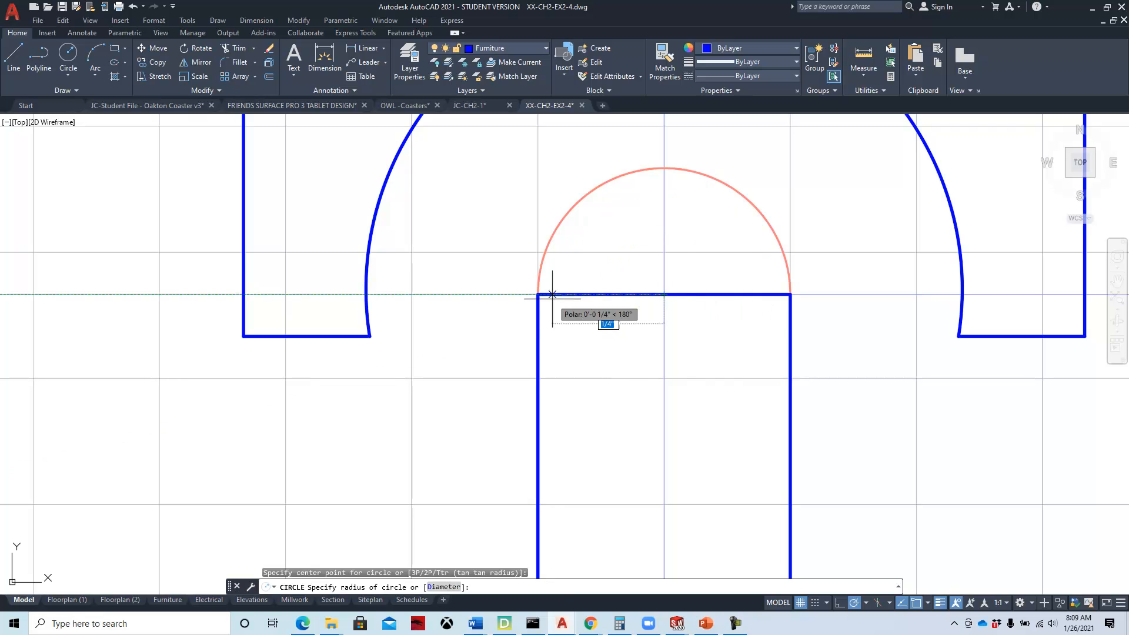
pyautogui.click(537, 294)
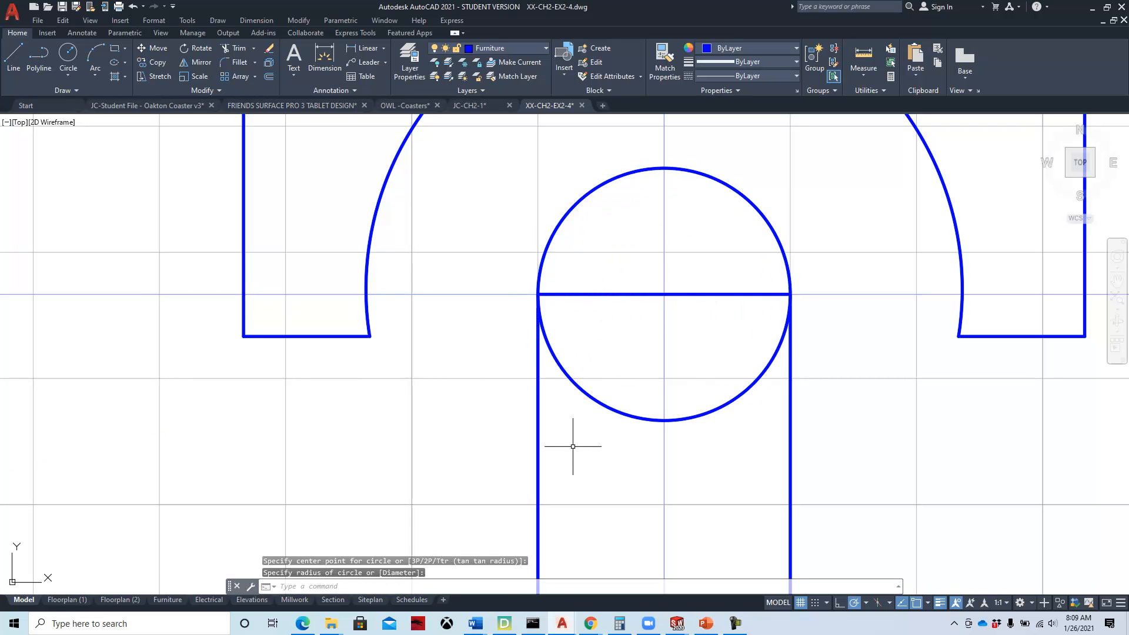
# Trim away the circle's lower half and the center rectangle's top edge, leaving a single arched panel outline
pyautogui.click(235, 48)
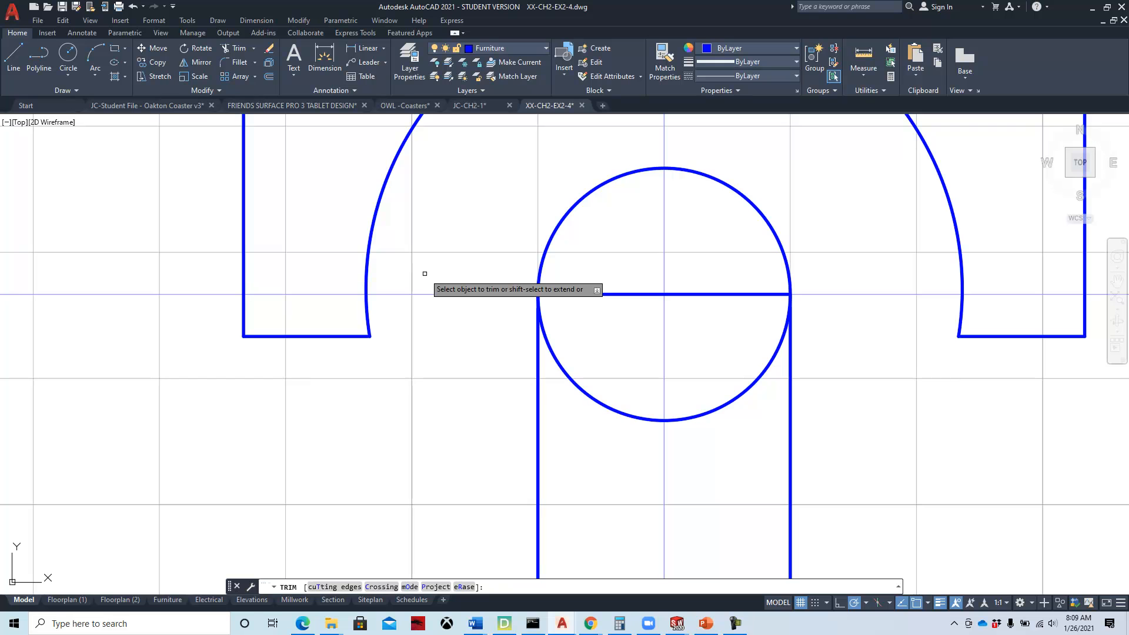
pyautogui.click(238, 49)
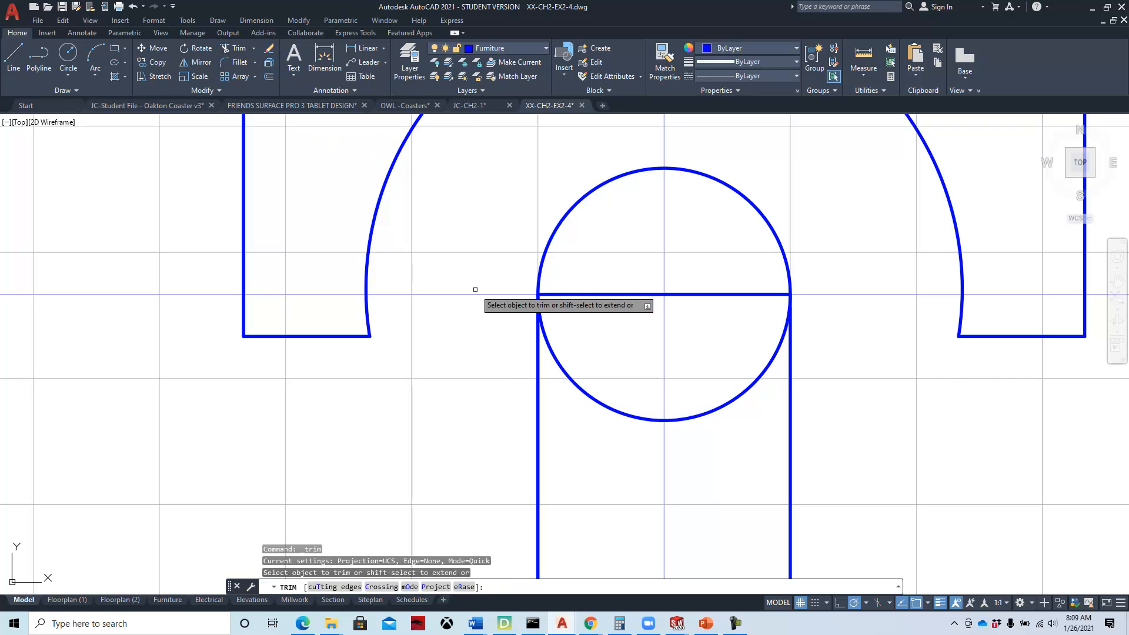
pyautogui.click(581, 389)
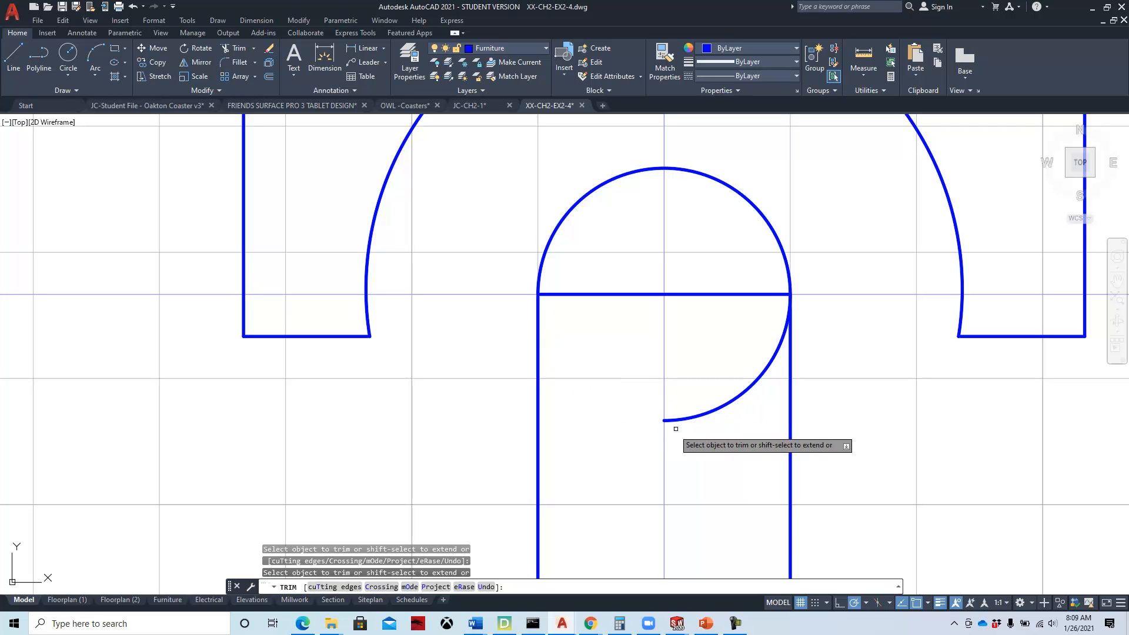
pyautogui.click(687, 416)
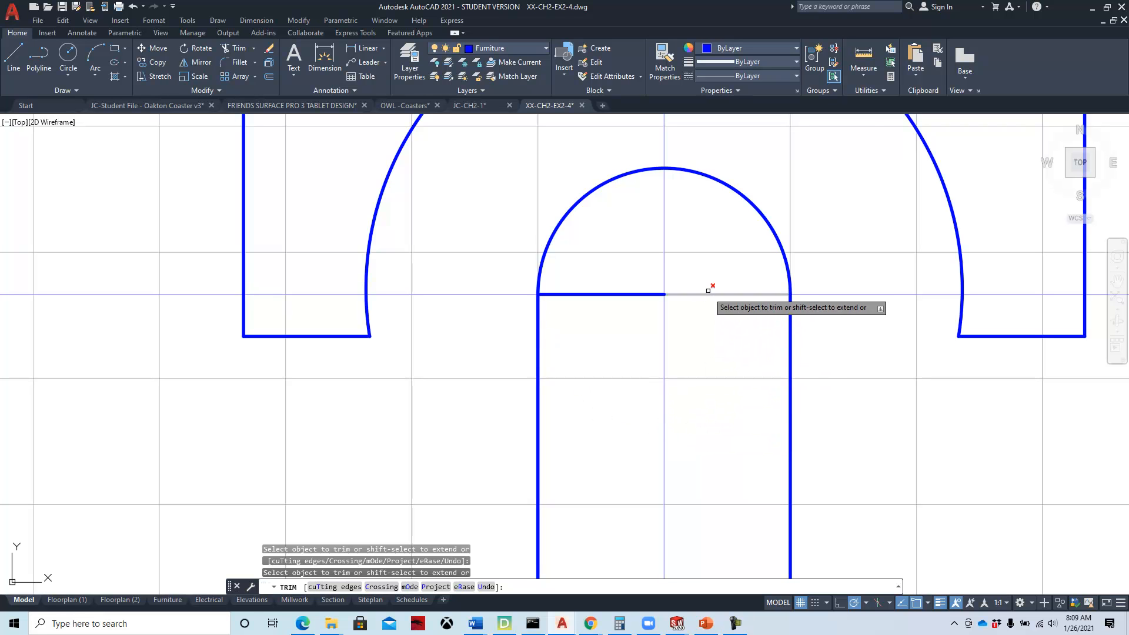
pyautogui.click(647, 294)
pyautogui.scroll(-6, 632, 380)
pyautogui.scroll(2, 638, 394)
pyautogui.scroll(-6, 629, 377)
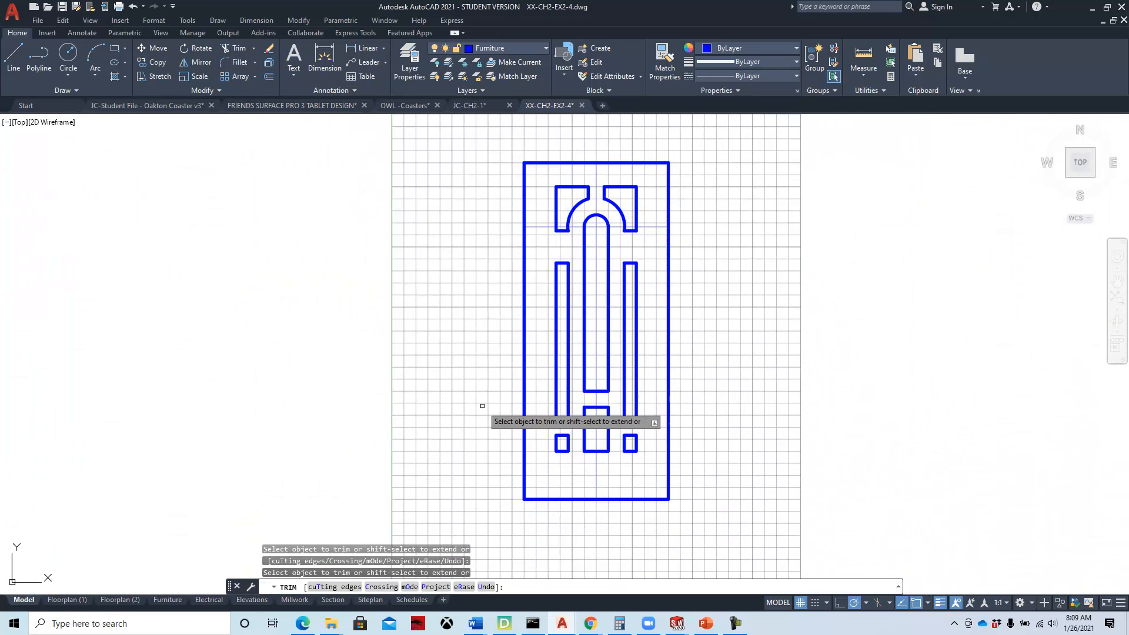
pyautogui.press('Escape')
# Start saving the drawing as a new file named JC-CH2-EX2-4
pyautogui.click(38, 21)
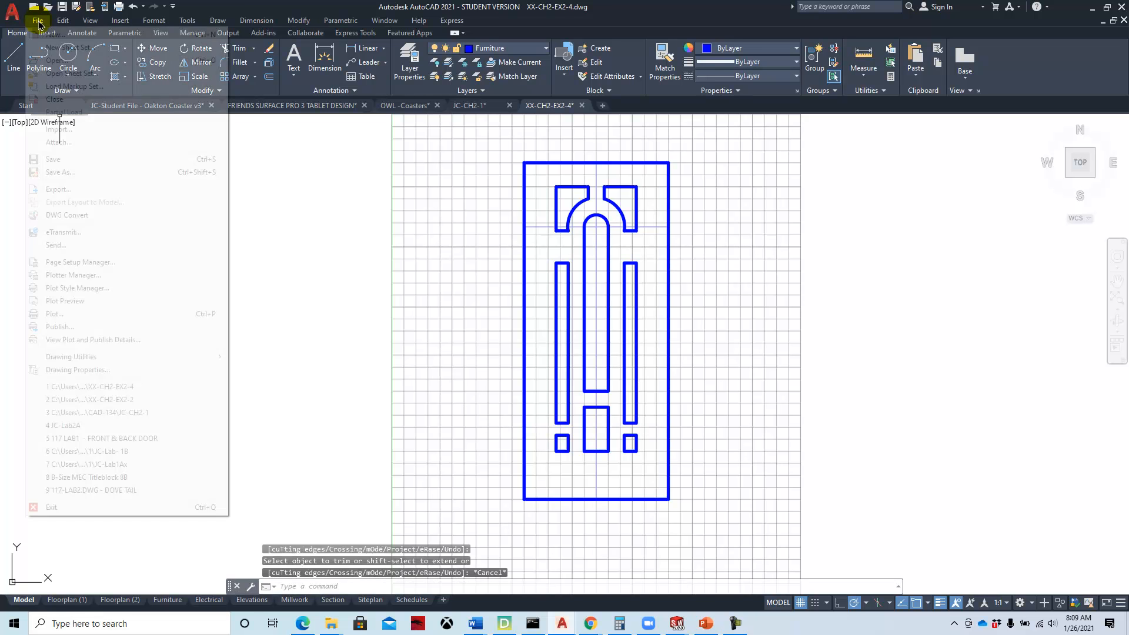
pyautogui.click(75, 178)
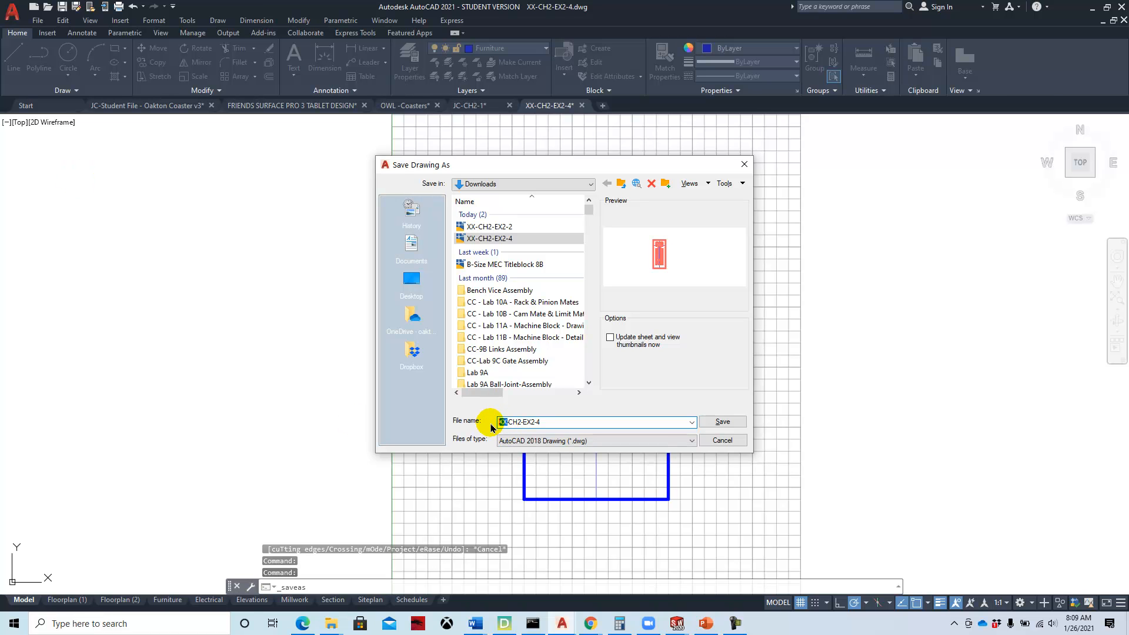
pyautogui.write('JC')
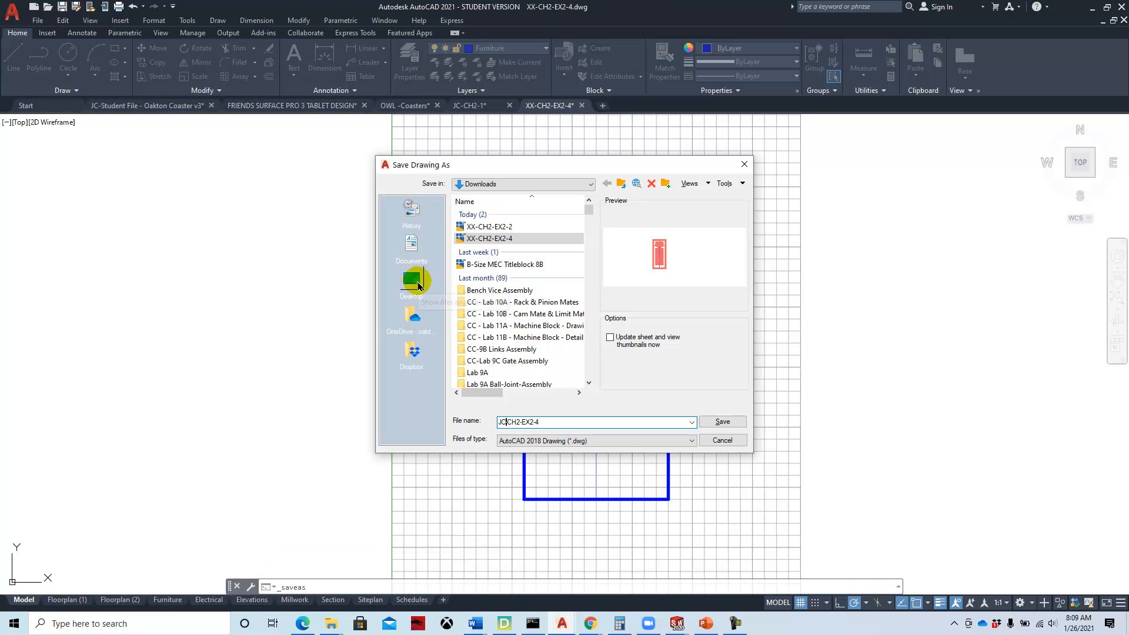
# Create a folder named CAD=134 inside the 2021 folder on the desktop and save the drawing in it
pyautogui.click(417, 281)
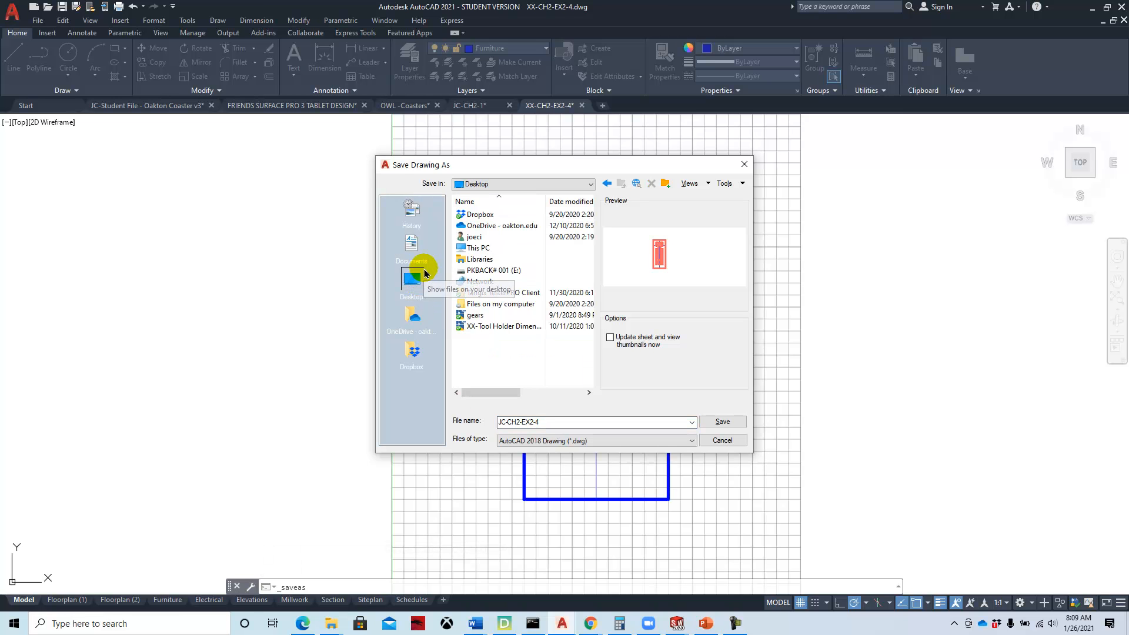
pyautogui.doubleClick(492, 303)
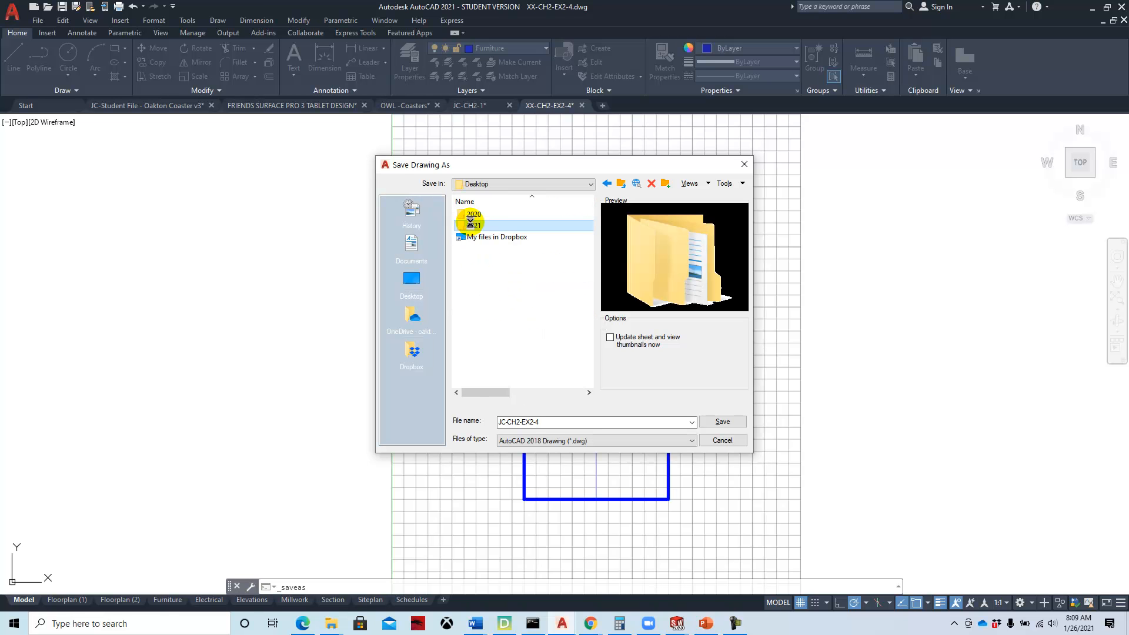
pyautogui.doubleClick(472, 226)
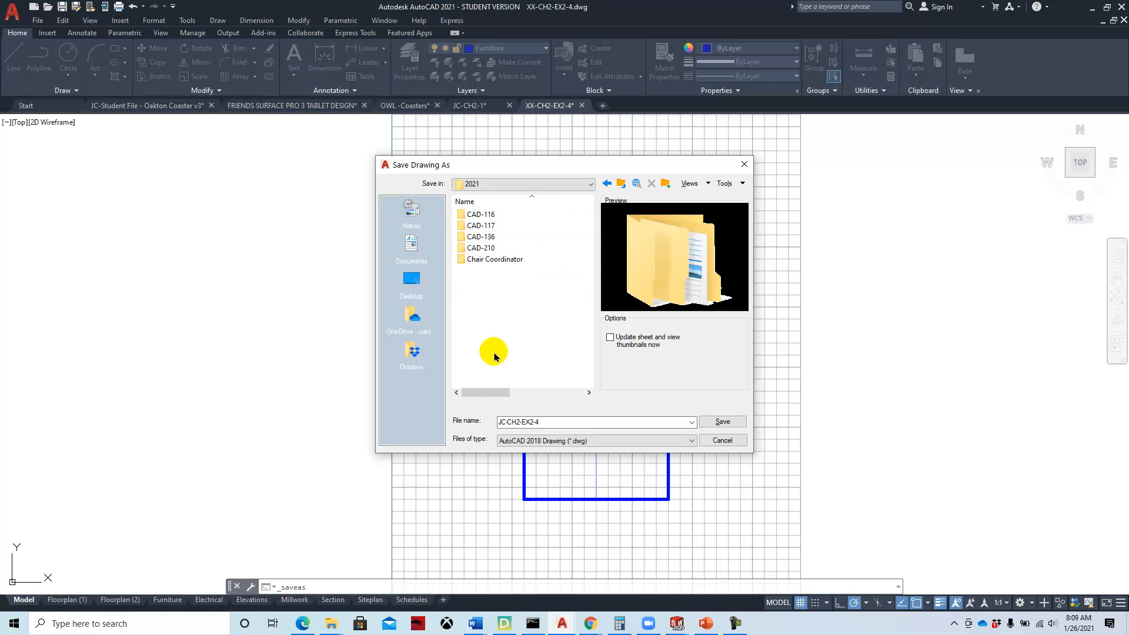
pyautogui.rightClick(483, 302)
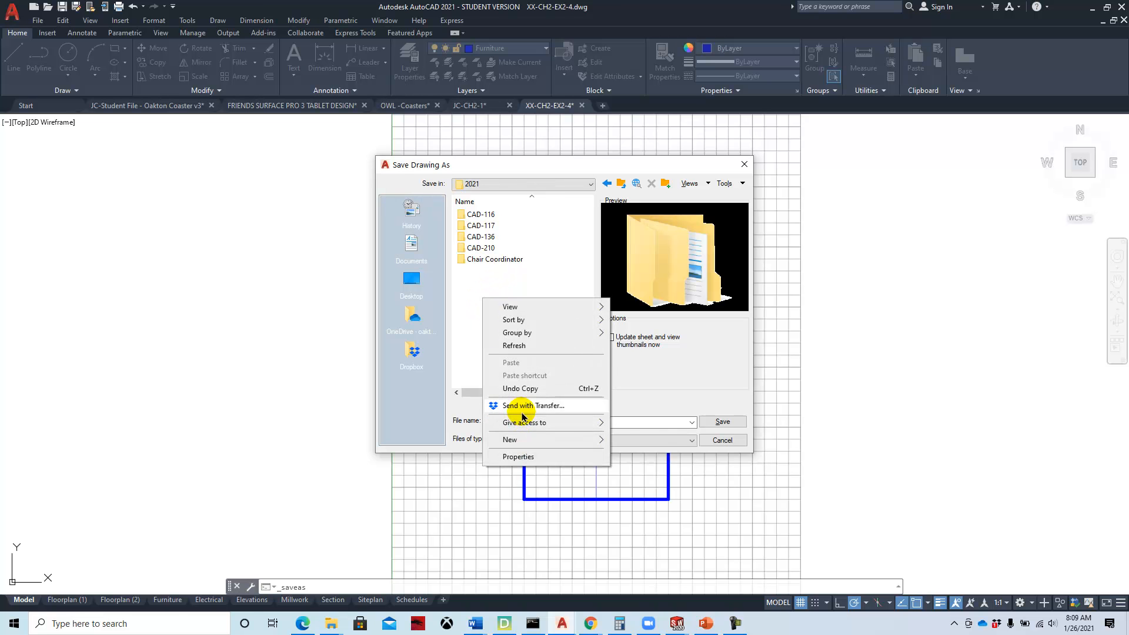
pyautogui.moveTo(524, 442)
pyautogui.click(641, 446)
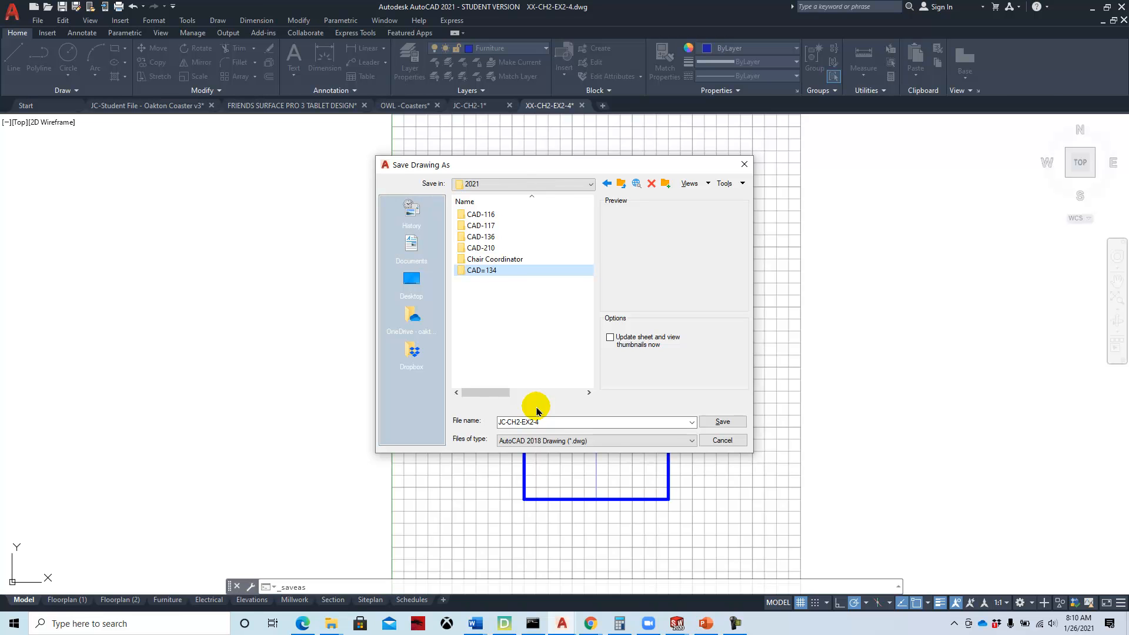
pyautogui.doubleClick(480, 270)
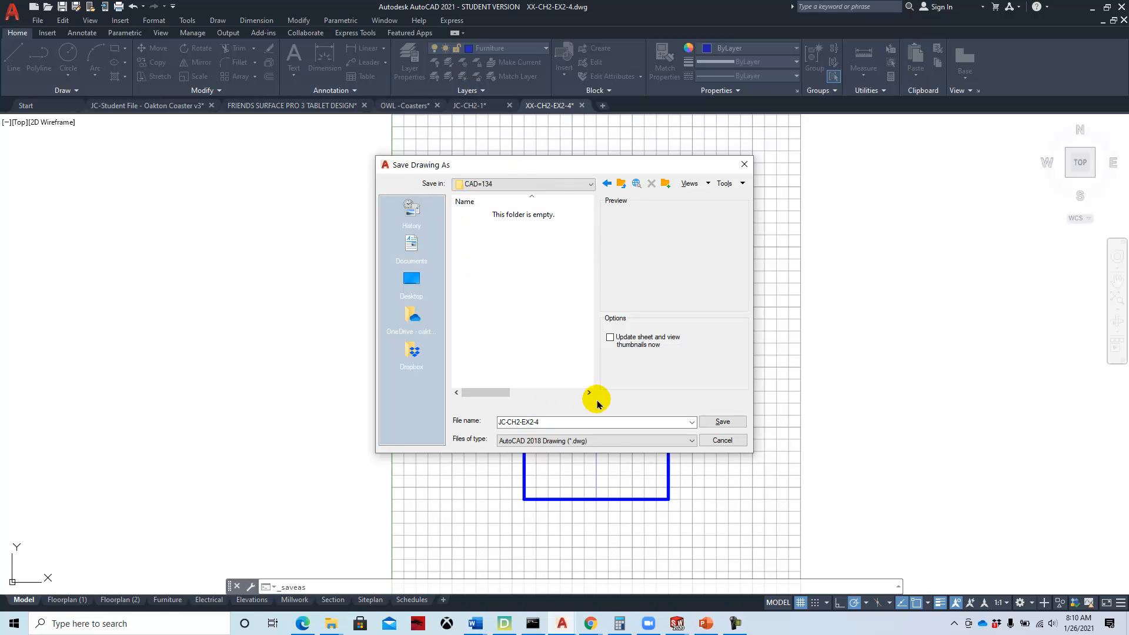
pyautogui.click(722, 424)
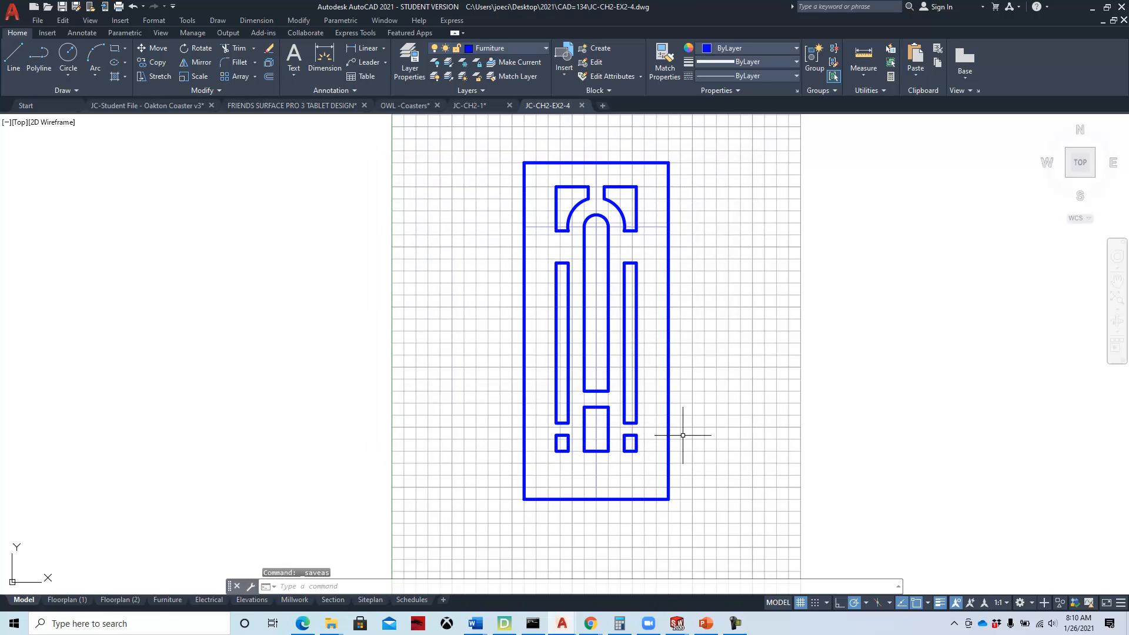